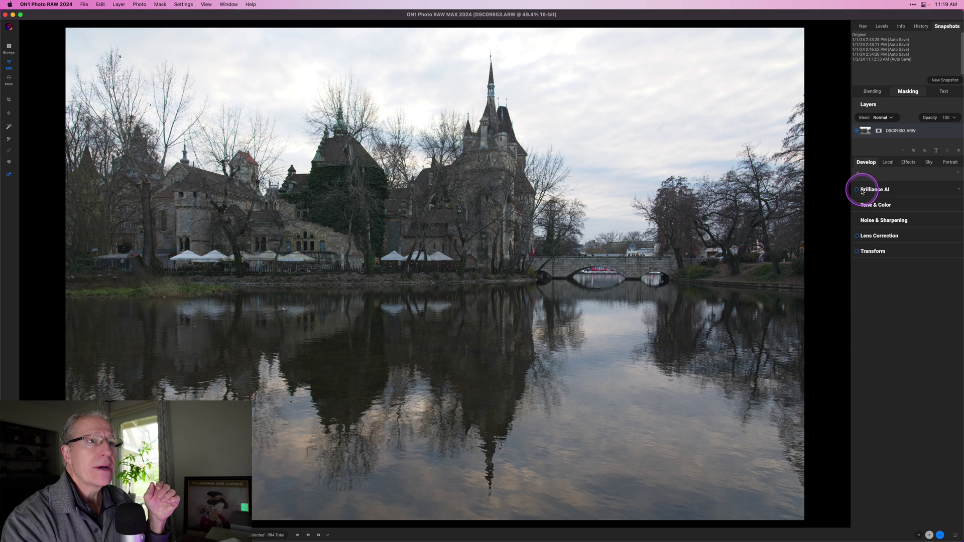
- Enable Brilliance AI on the castle photo, compare it with the original, and expand its settings
click(856, 190)
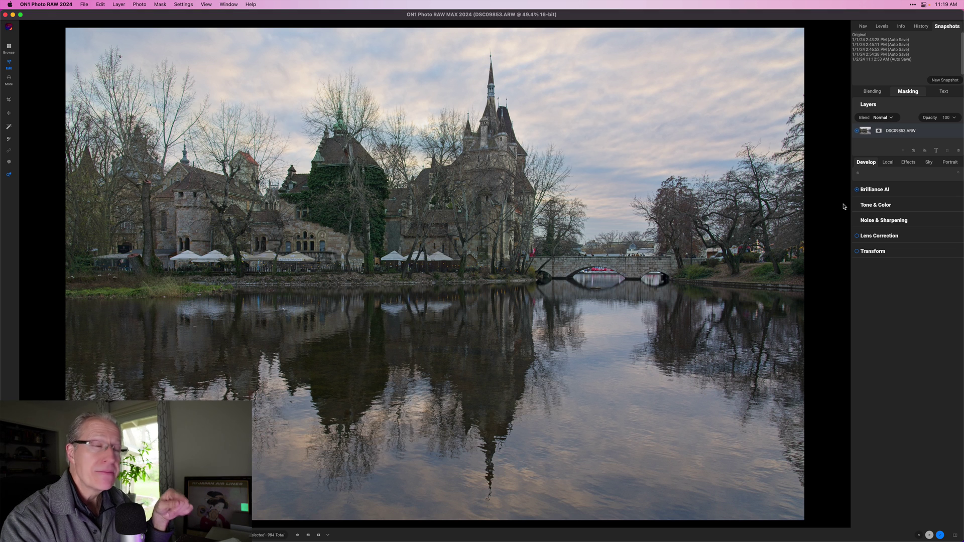
click(890, 191)
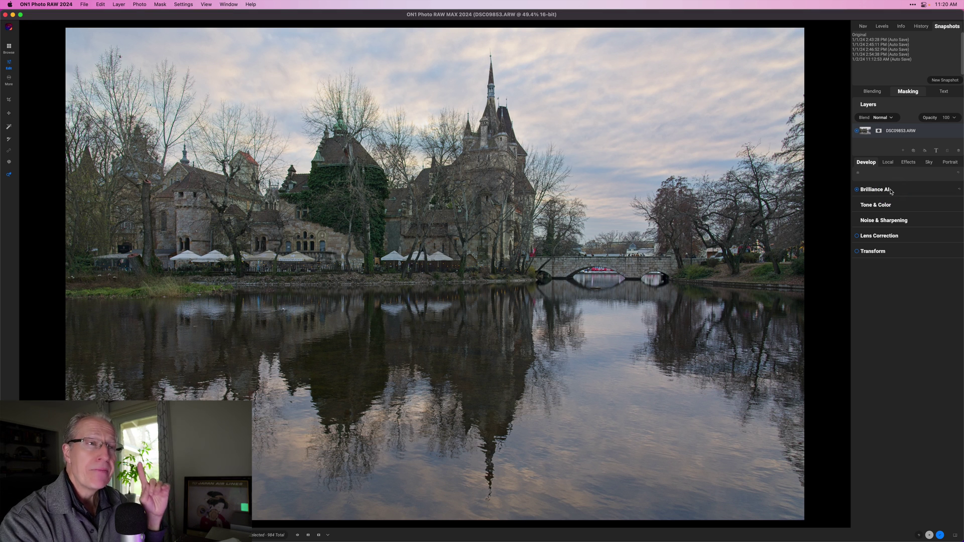
click(899, 194)
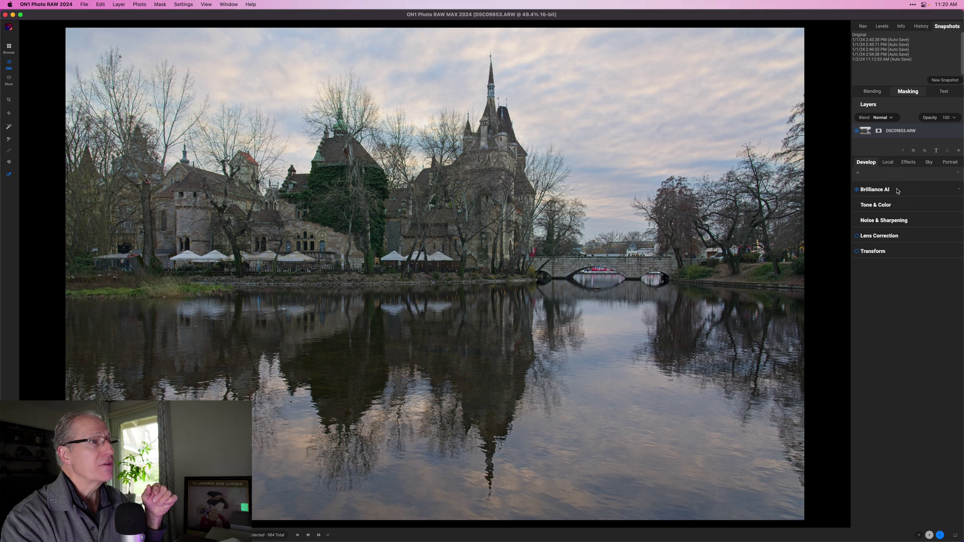
key(backslash)
key(backslash)
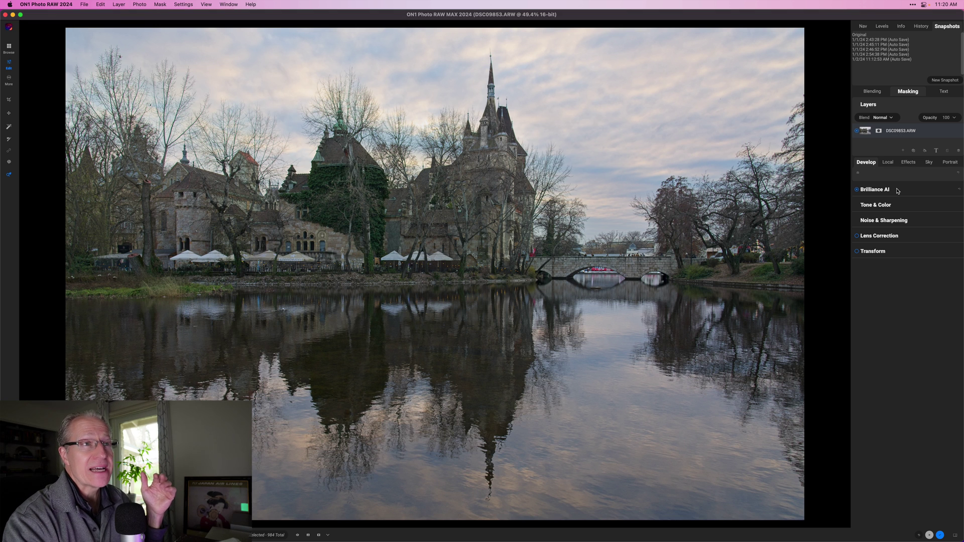
click(897, 191)
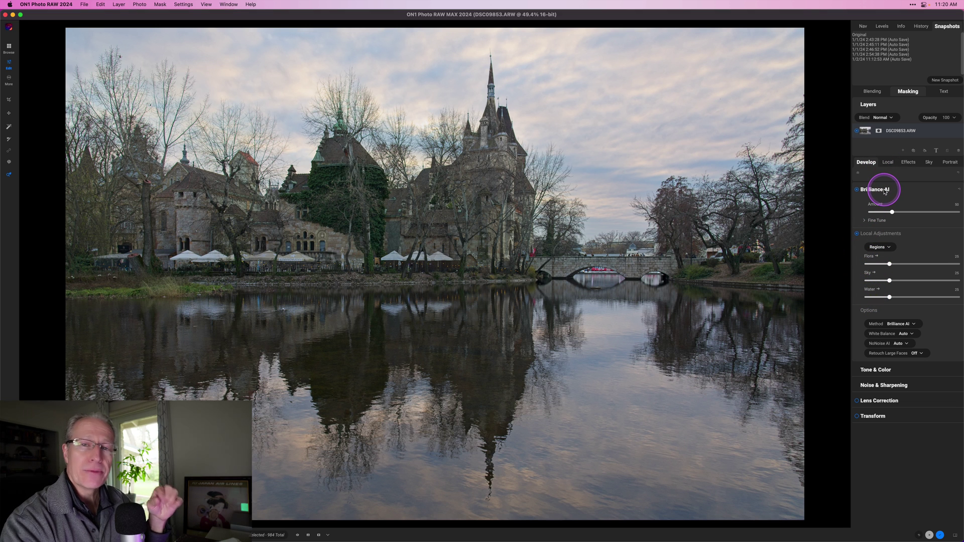
- Switch to the local adjustments and show the mask options of the Brilliance AI - Flora adjustment
click(888, 162)
click(929, 190)
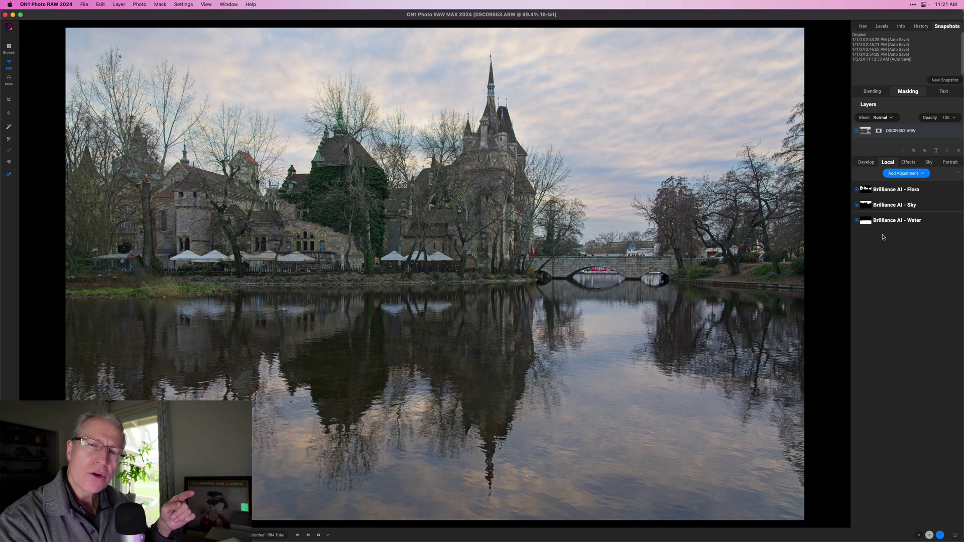
click(867, 194)
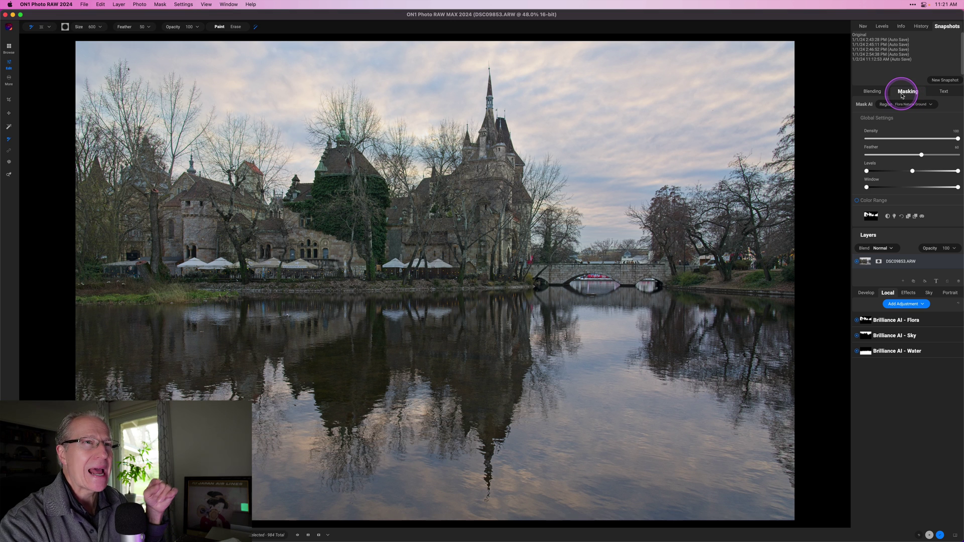
- Check the program's options for showing, nesting and auto-collapsing the adjustment properties
click(227, 4)
mouse_move(245, 102)
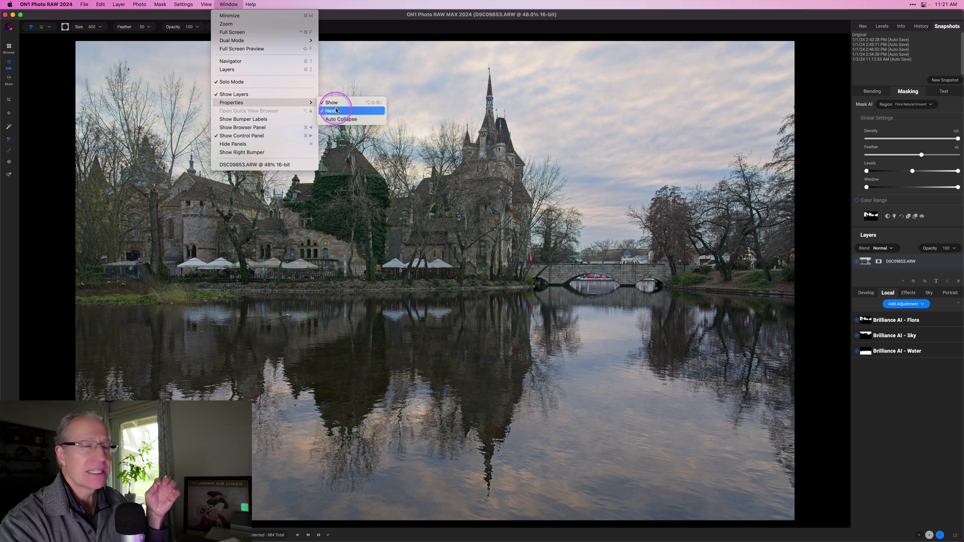
click(808, 37)
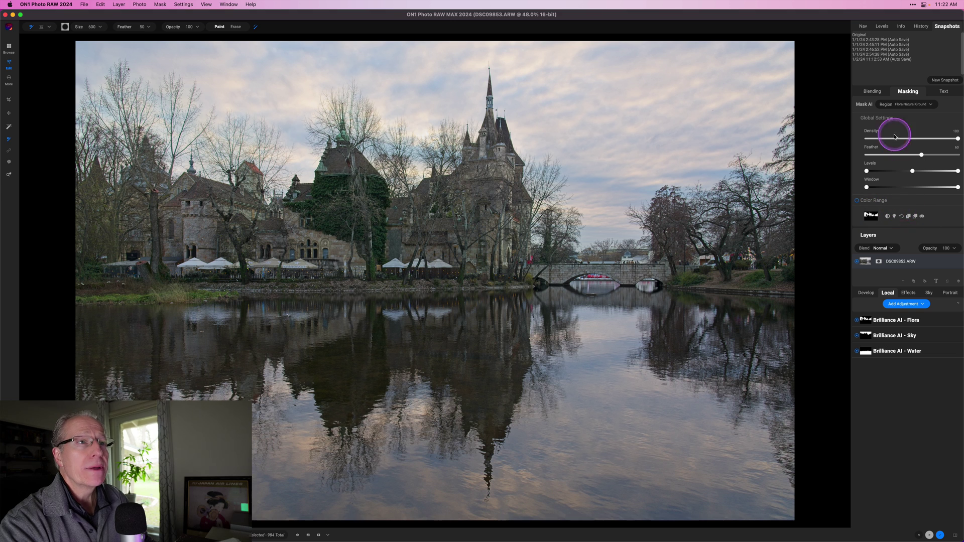
- View the Flora mask in black and white, return to the photo, and show the adjustment's blending options
click(923, 217)
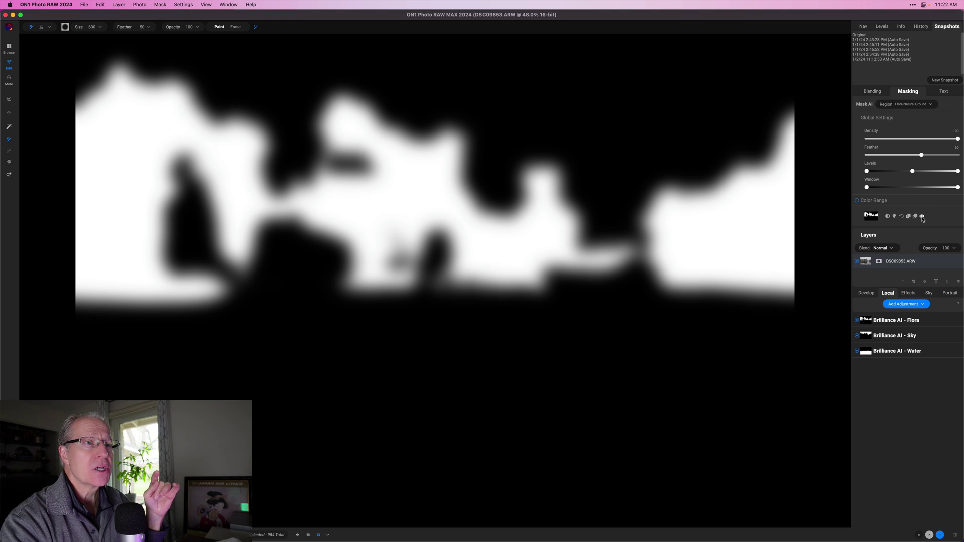
click(922, 217)
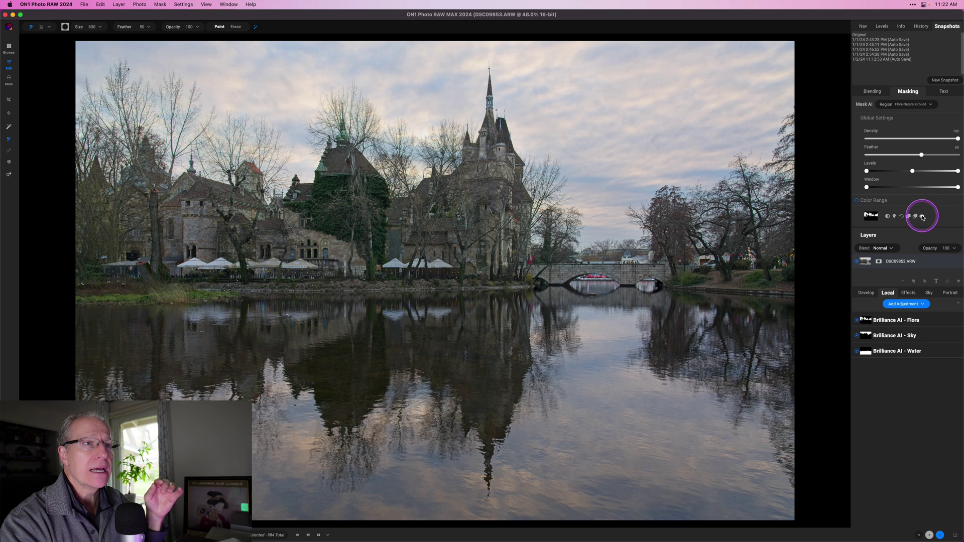
click(907, 92)
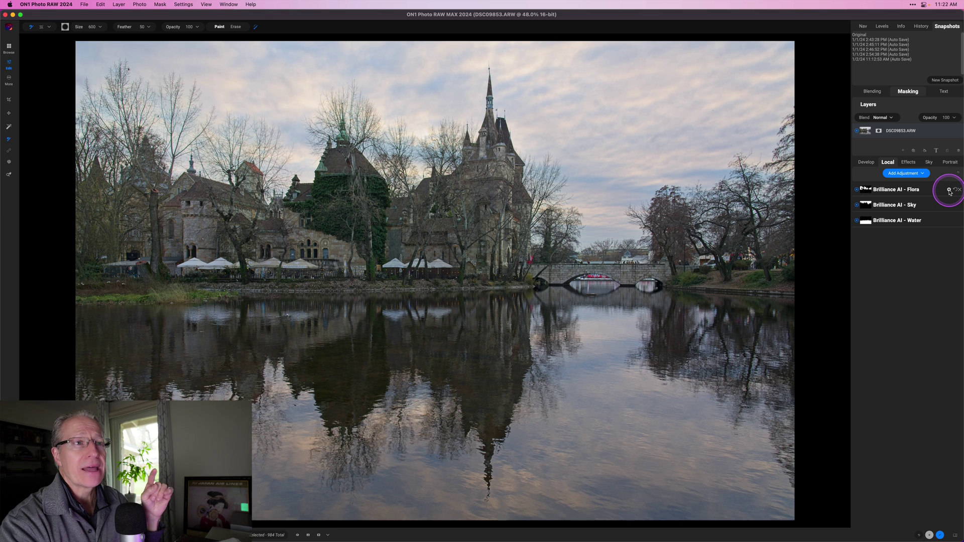
click(949, 190)
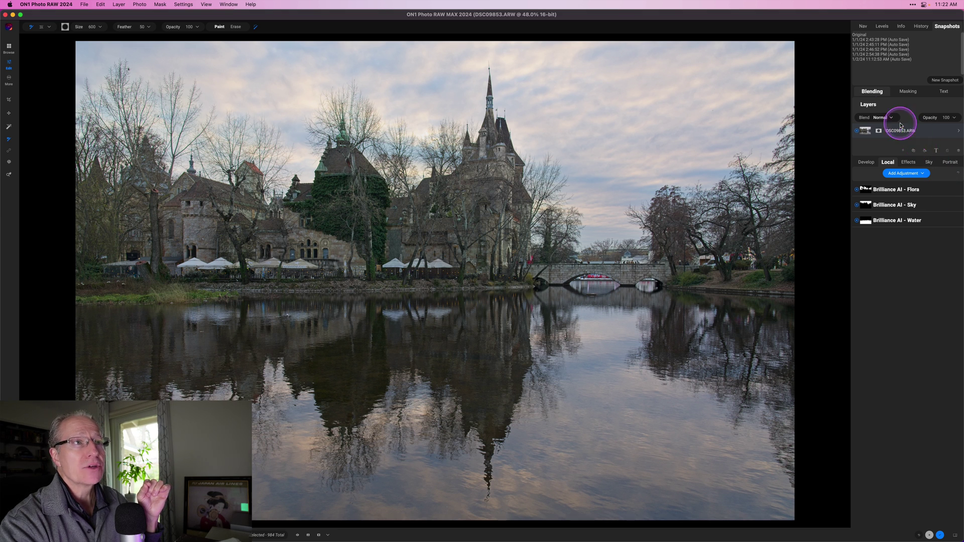
click(877, 94)
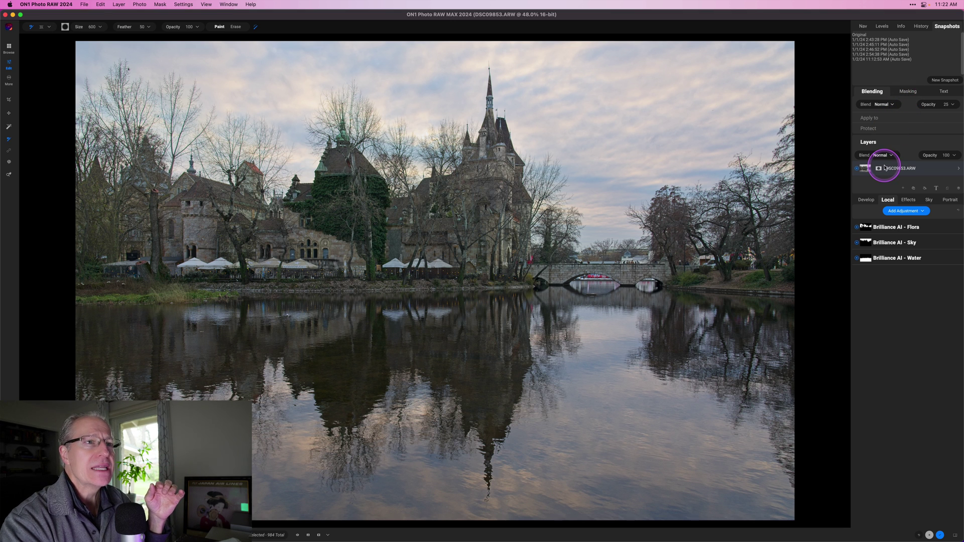
- Delete the Brilliance AI - Flora local adjustment
mouse_move(955, 231)
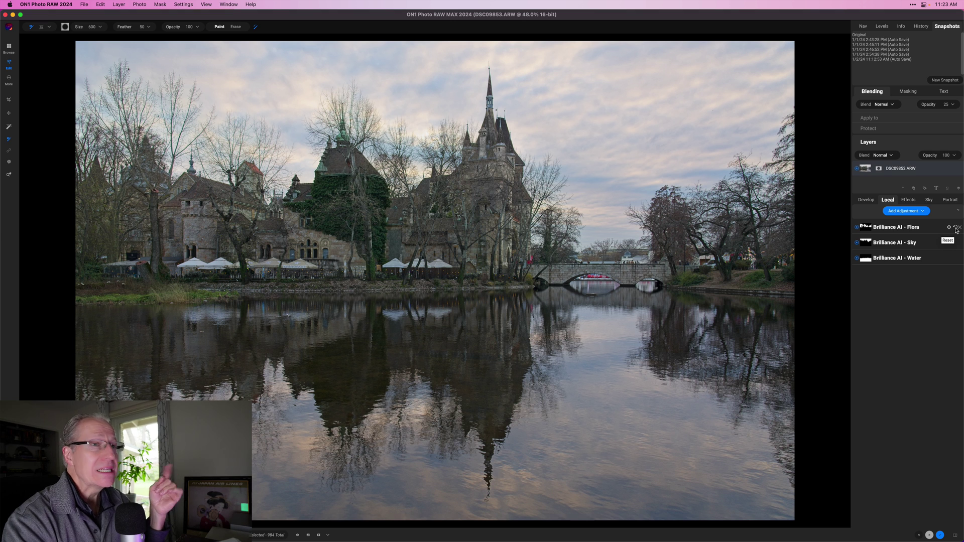
click(957, 229)
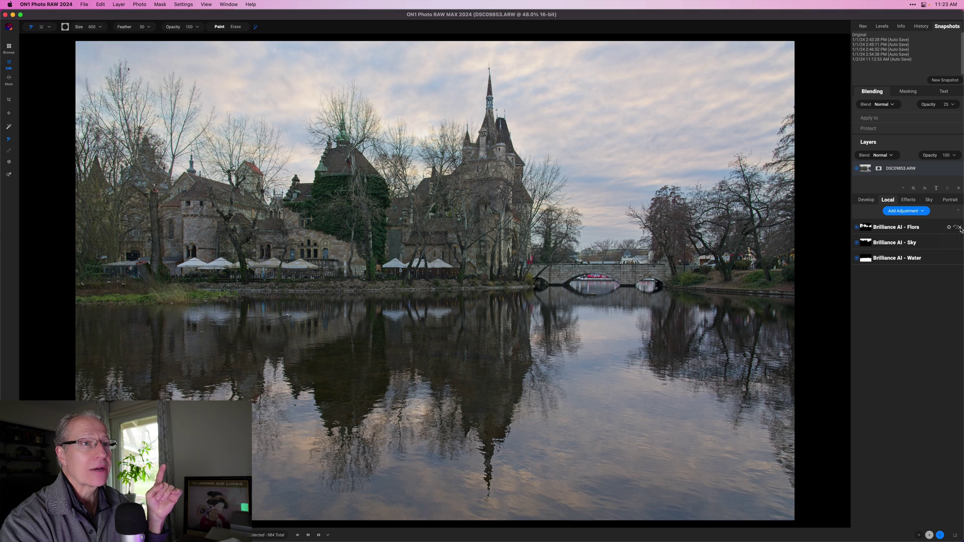
click(918, 355)
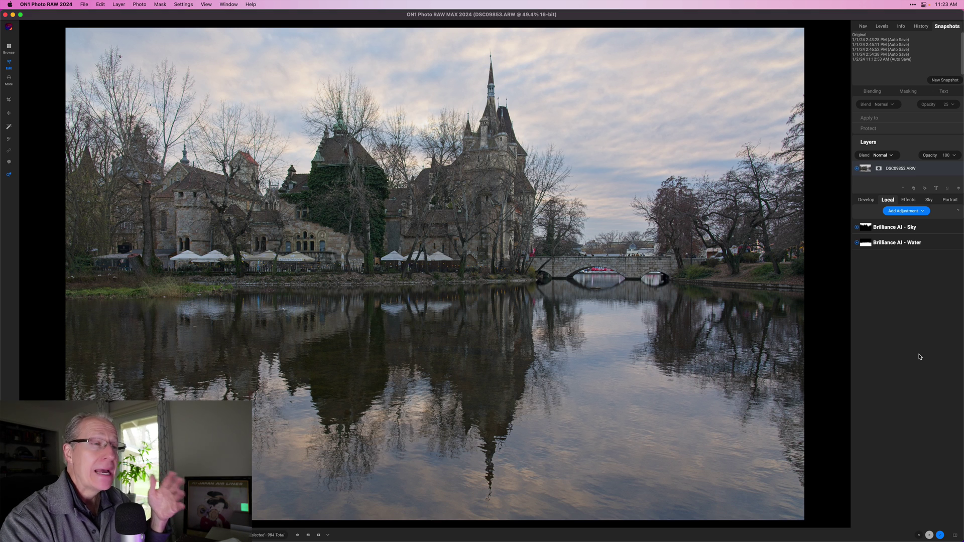
click(926, 334)
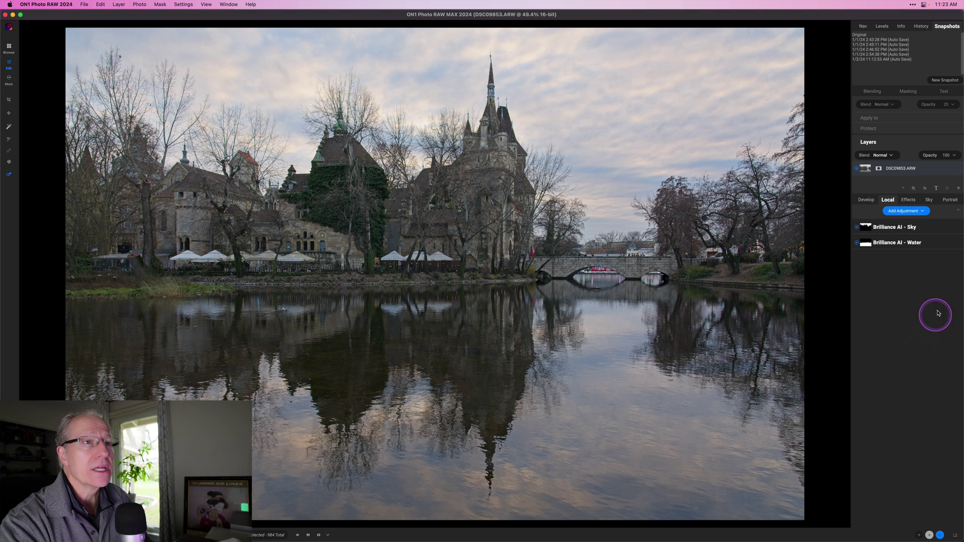
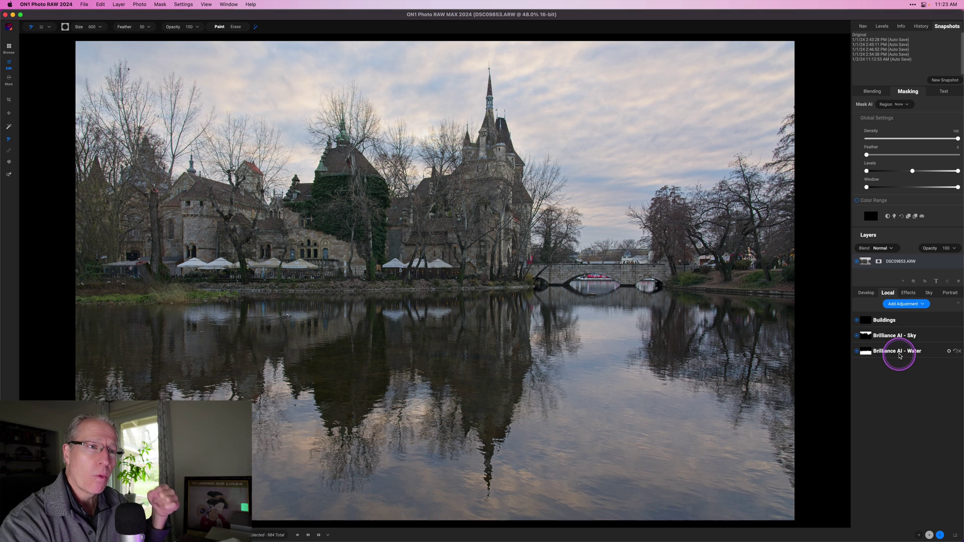
- Look at the Buildings adjustment's tone settings, and collapse them together with the masking options
click(894, 321)
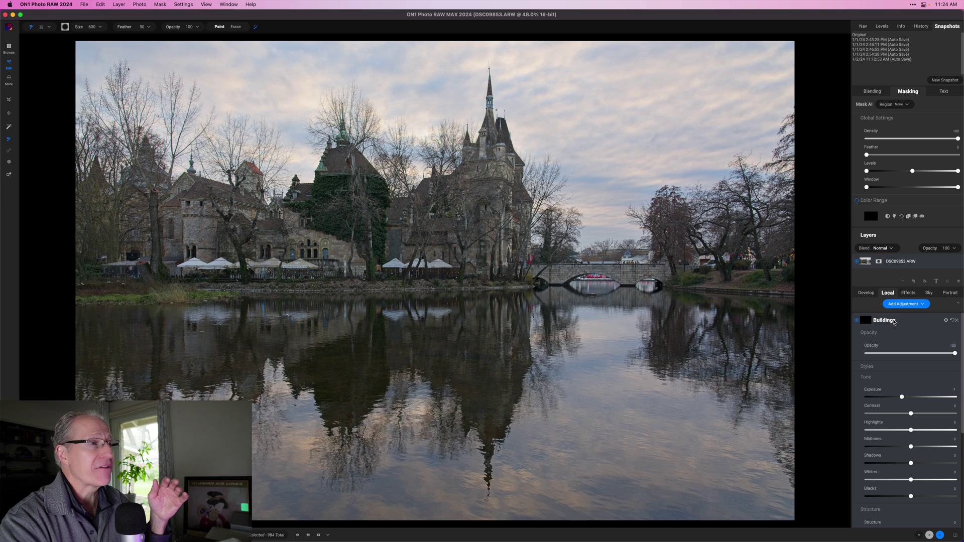
click(903, 324)
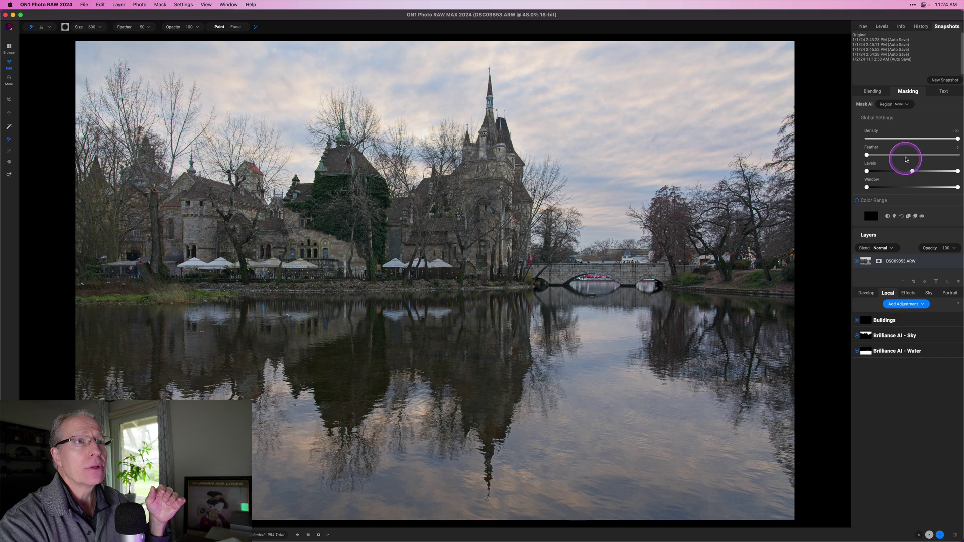
click(907, 94)
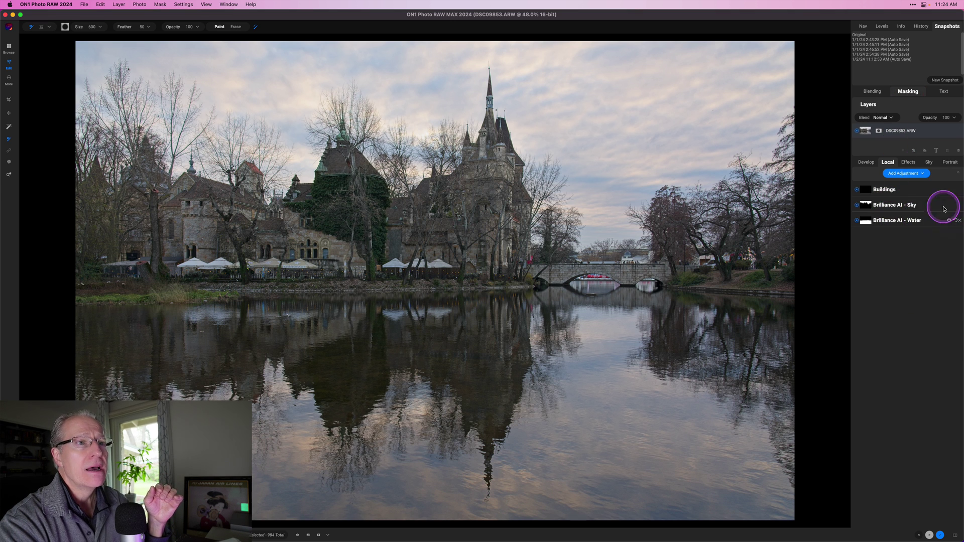
- View the Brilliance AI - Water adjustment's settings and its mask in black and white, and collapse the adjustment
click(916, 222)
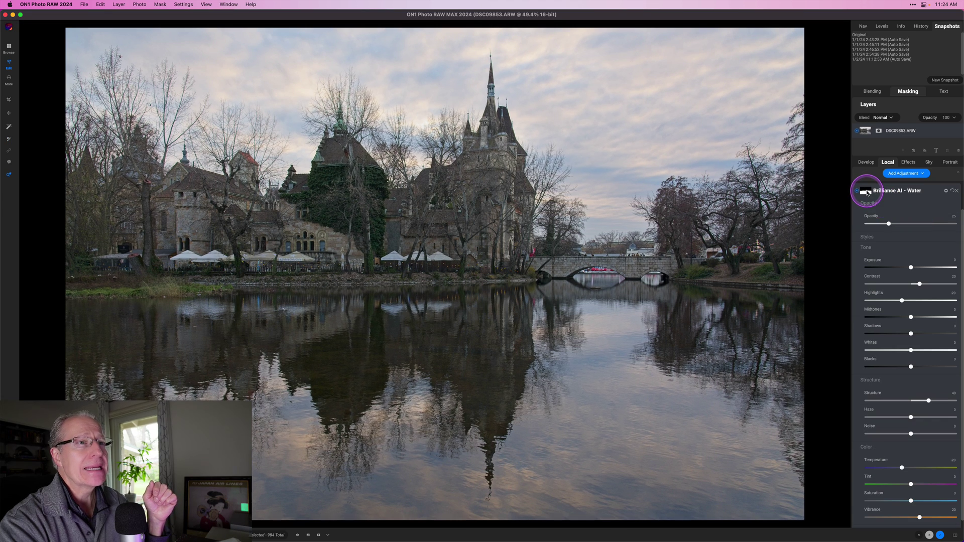
click(866, 192)
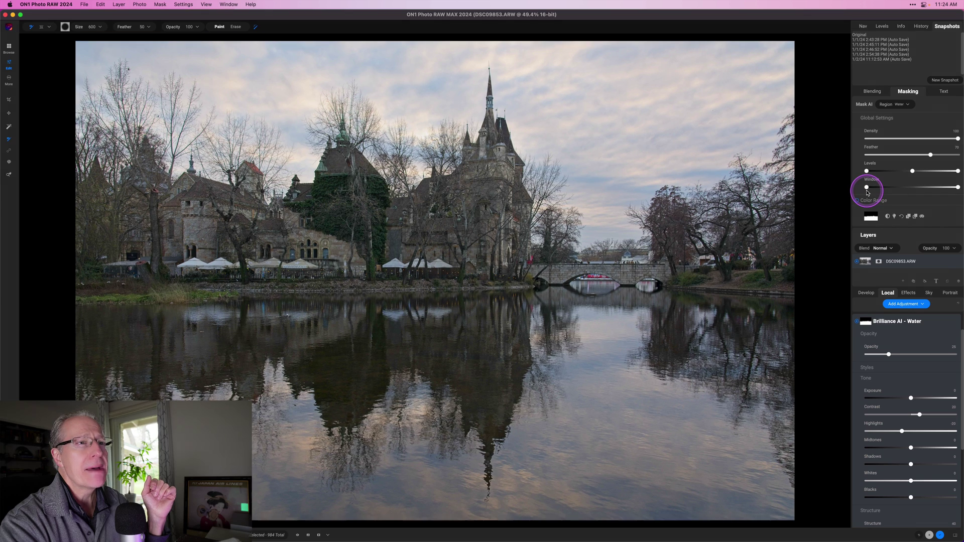
click(923, 216)
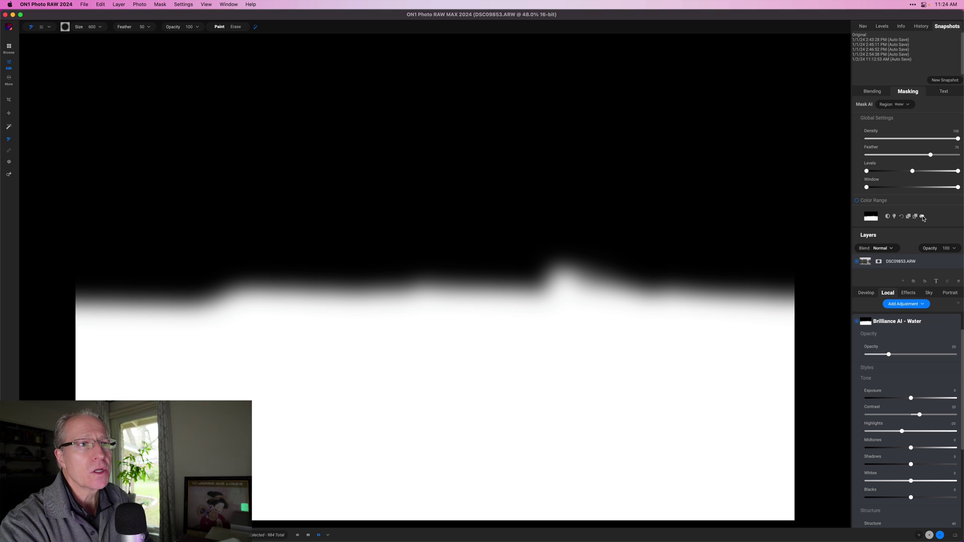
click(922, 217)
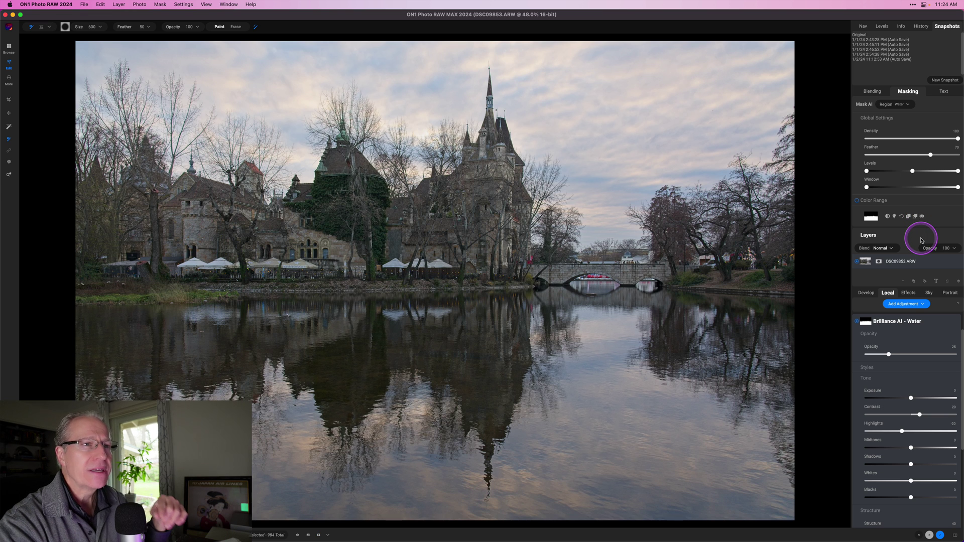
click(922, 321)
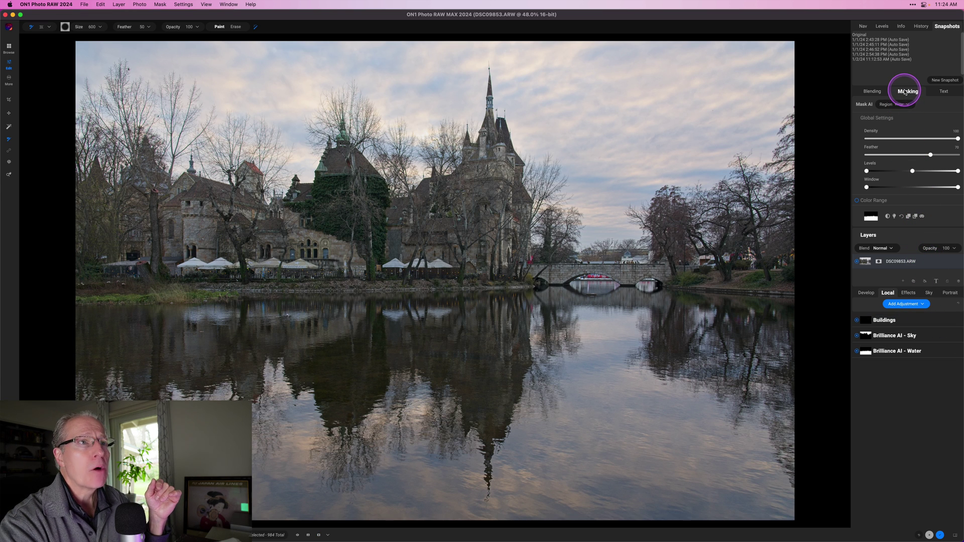
- Raise the Buildings adjustment's exposure to about 0.15
click(904, 322)
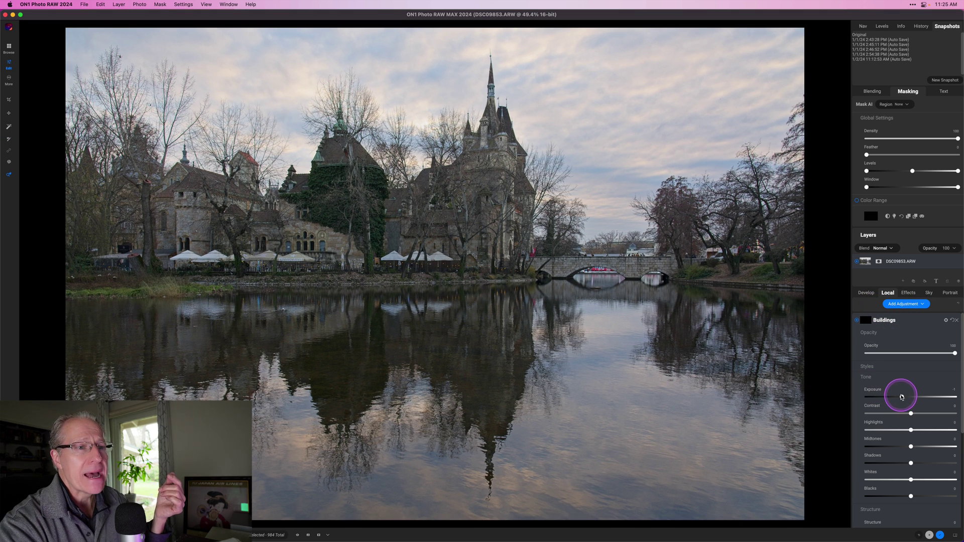
drag(900, 397, 912, 397)
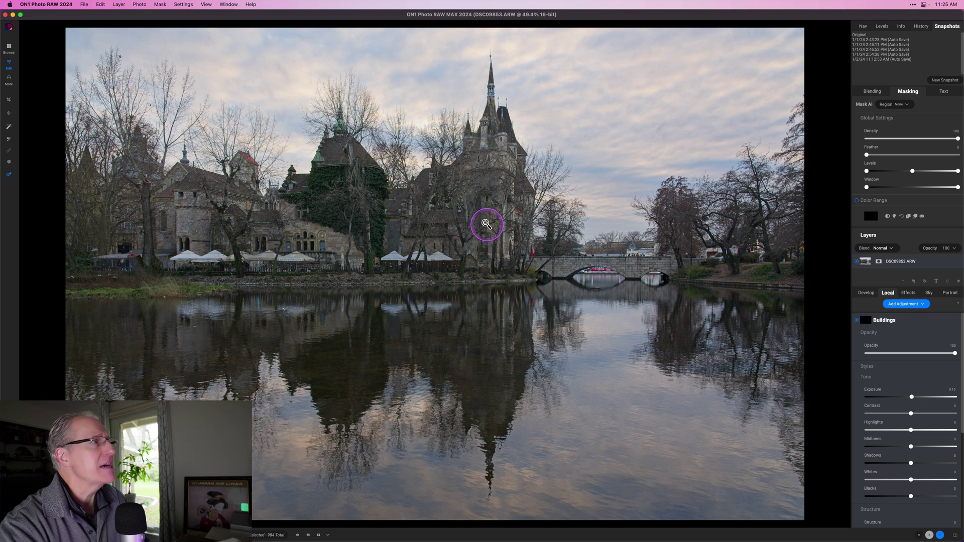
- Paint the Buildings mask over the castle and adjoining buildings with the masking brush in Paint mode, and display the mask in black and white
key(g)
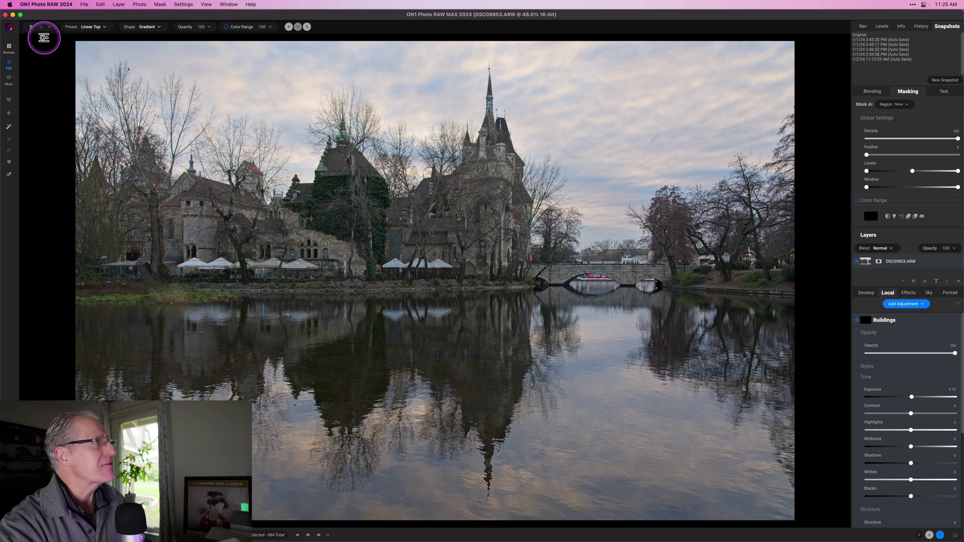
click(30, 28)
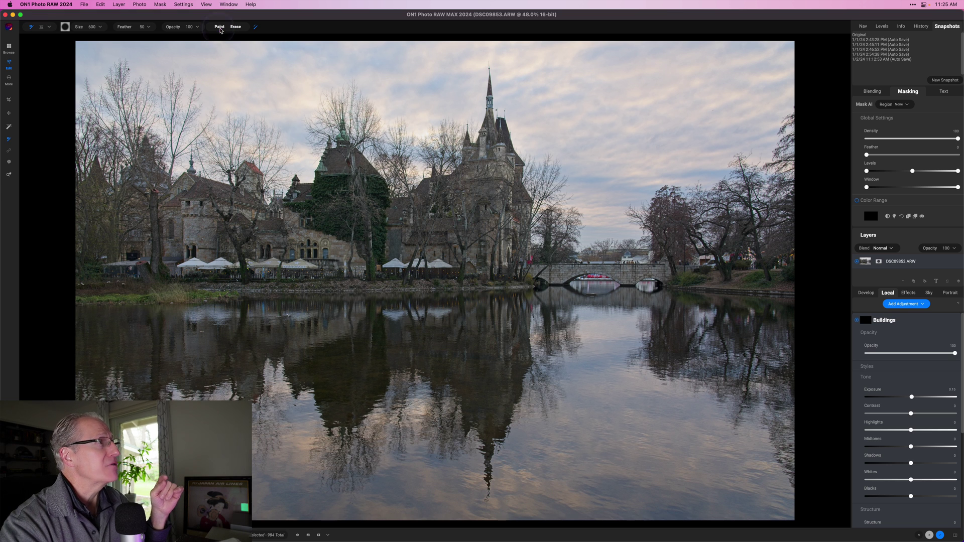
click(237, 29)
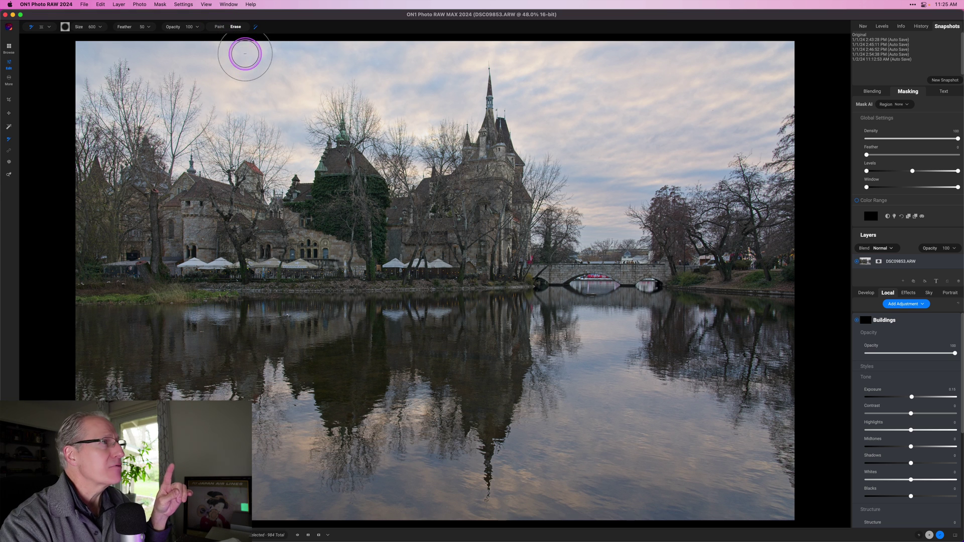
click(219, 28)
click(217, 28)
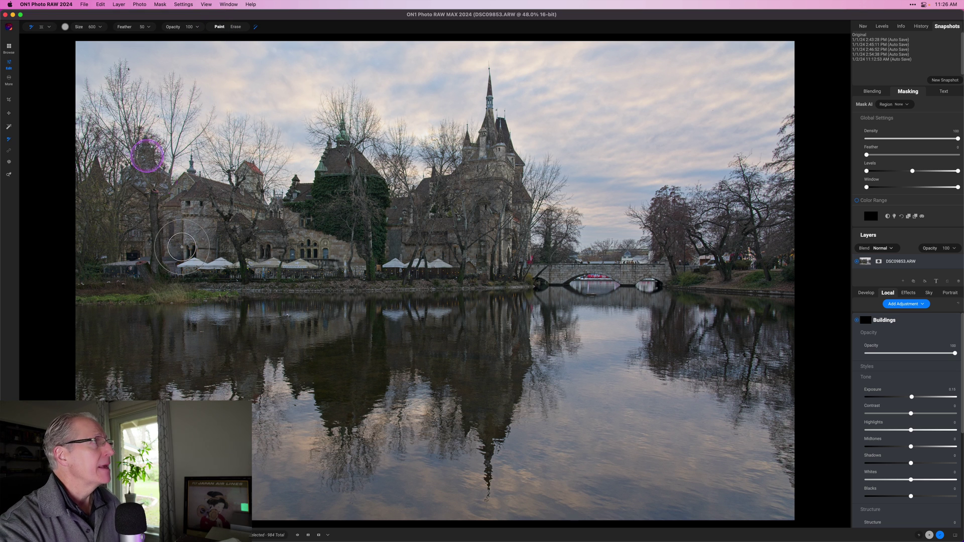
mouse_move(140, 146)
mouse_down()
mouse_move(217, 232)
mouse_move(82, 218)
mouse_move(136, 208)
mouse_move(144, 179)
mouse_move(149, 202)
mouse_move(216, 210)
mouse_up()
mouse_move(215, 257)
mouse_down()
mouse_move(84, 266)
mouse_move(260, 240)
mouse_move(295, 256)
mouse_move(342, 254)
mouse_move(351, 249)
mouse_move(308, 222)
mouse_move(346, 193)
mouse_move(345, 166)
mouse_move(352, 227)
mouse_move(411, 222)
mouse_move(481, 184)
mouse_move(495, 146)
mouse_move(506, 248)
mouse_move(419, 246)
mouse_move(506, 252)
mouse_move(340, 247)
mouse_up()
mouse_move(438, 251)
mouse_down()
mouse_move(447, 215)
mouse_move(481, 183)
mouse_move(502, 230)
mouse_move(412, 255)
mouse_move(315, 232)
mouse_move(347, 184)
mouse_move(299, 249)
mouse_move(235, 193)
mouse_move(160, 197)
mouse_move(73, 254)
mouse_move(278, 254)
mouse_move(428, 268)
mouse_move(491, 256)
mouse_up()
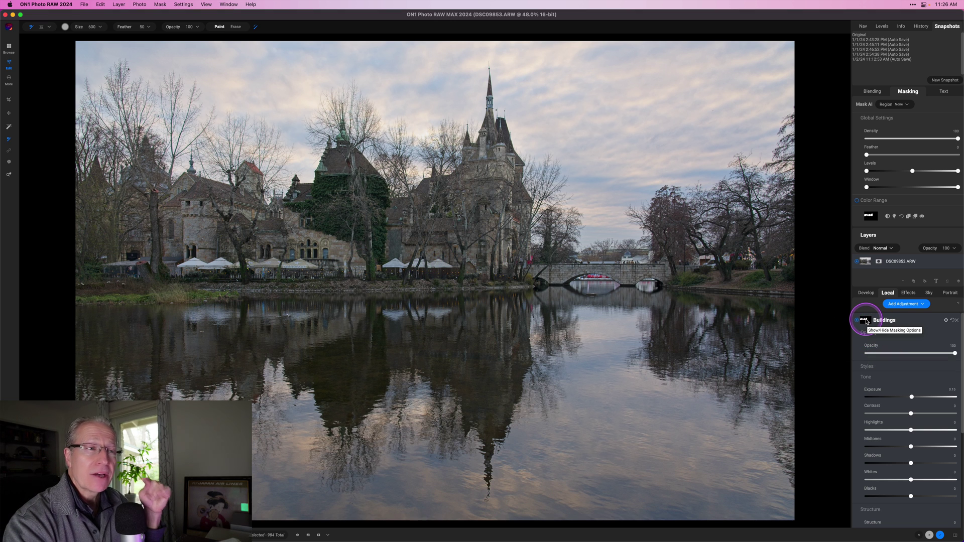
click(922, 216)
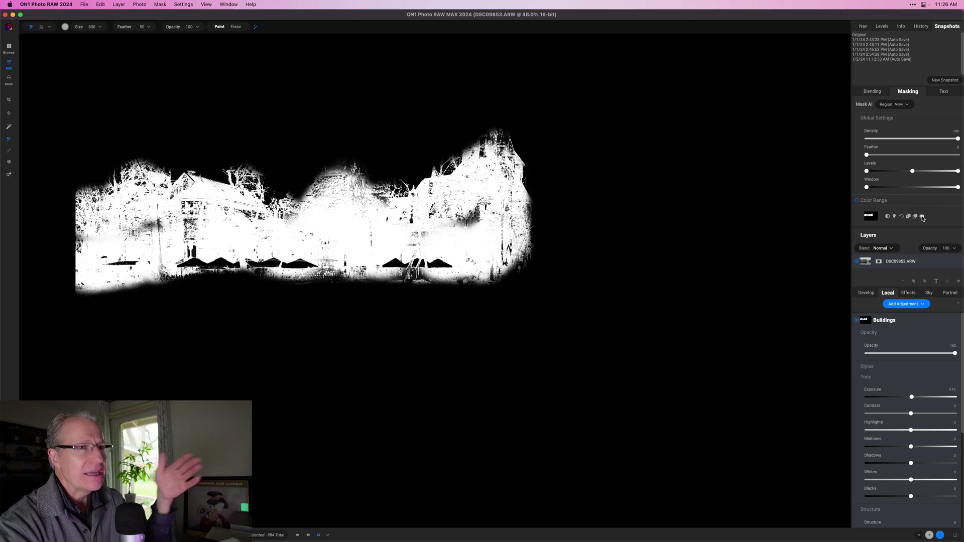
- Turn off the black-and-white view of the Buildings mask and close its masking options
click(922, 217)
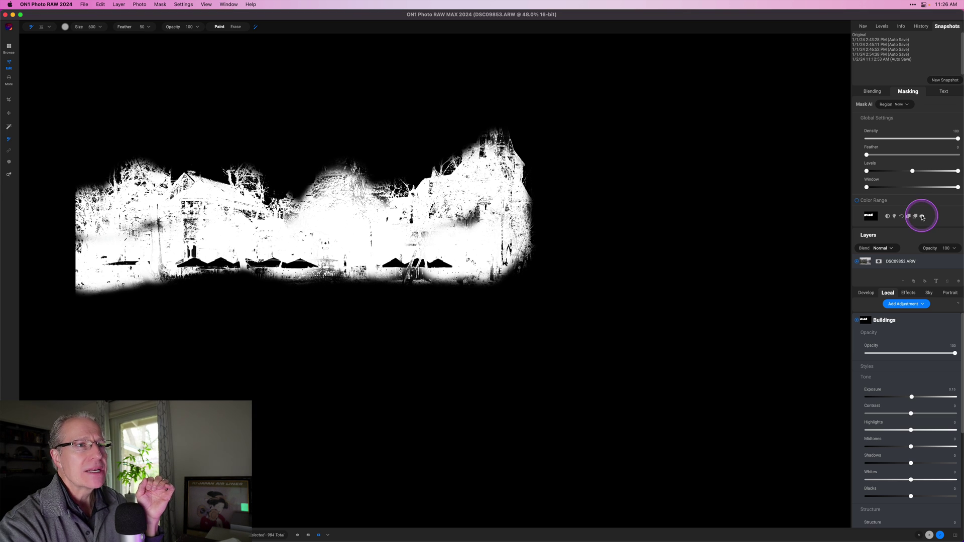
click(922, 216)
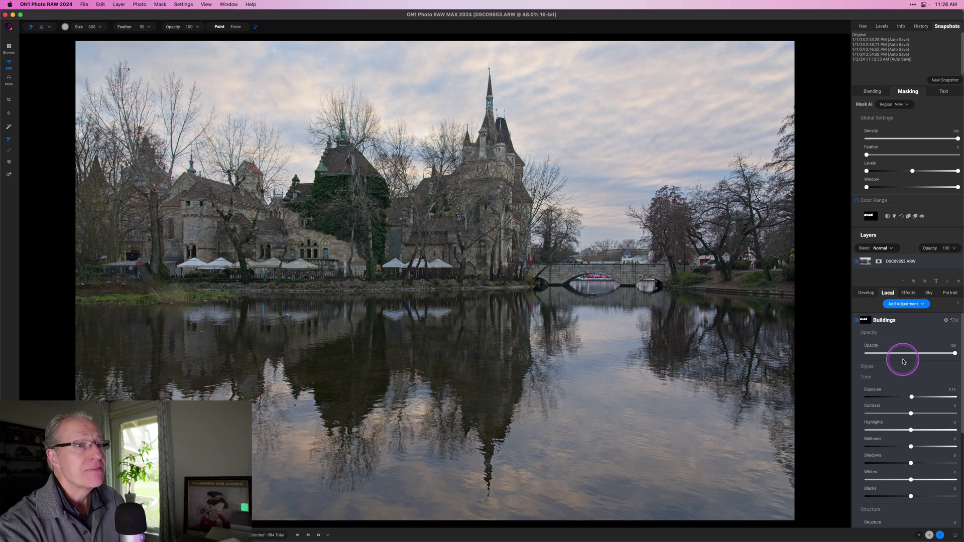
click(908, 91)
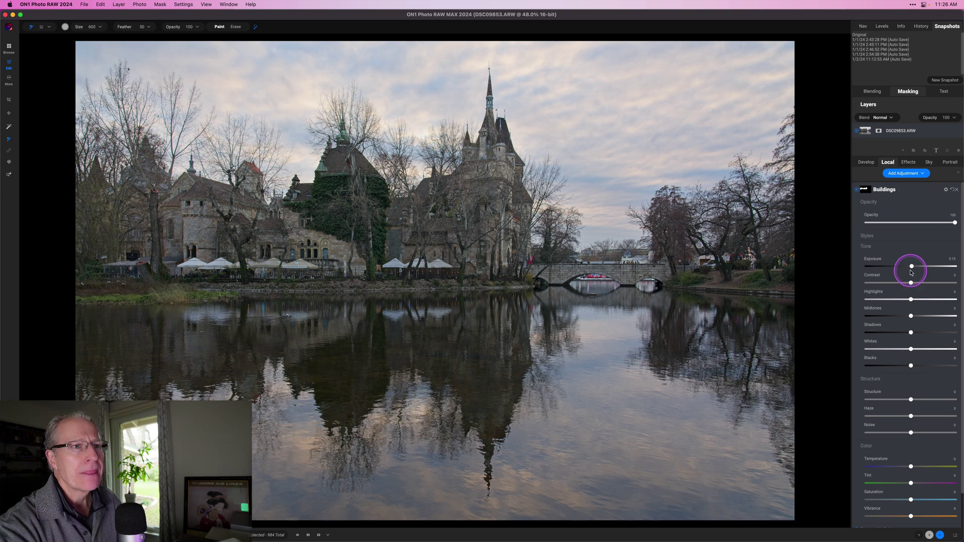
- Raise the Buildings adjustment's exposure to about 0.2 and its contrast to 10
drag(913, 269, 928, 269)
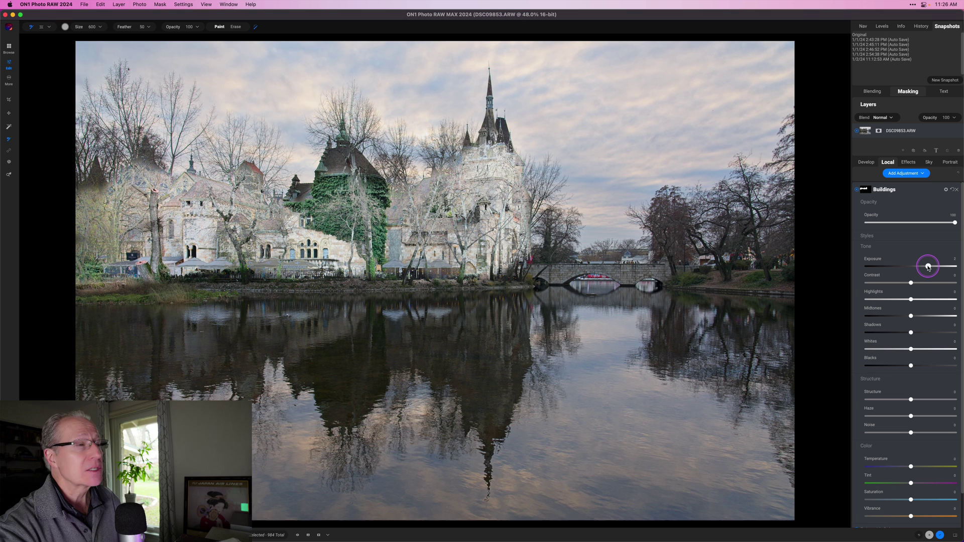
drag(929, 268, 913, 269)
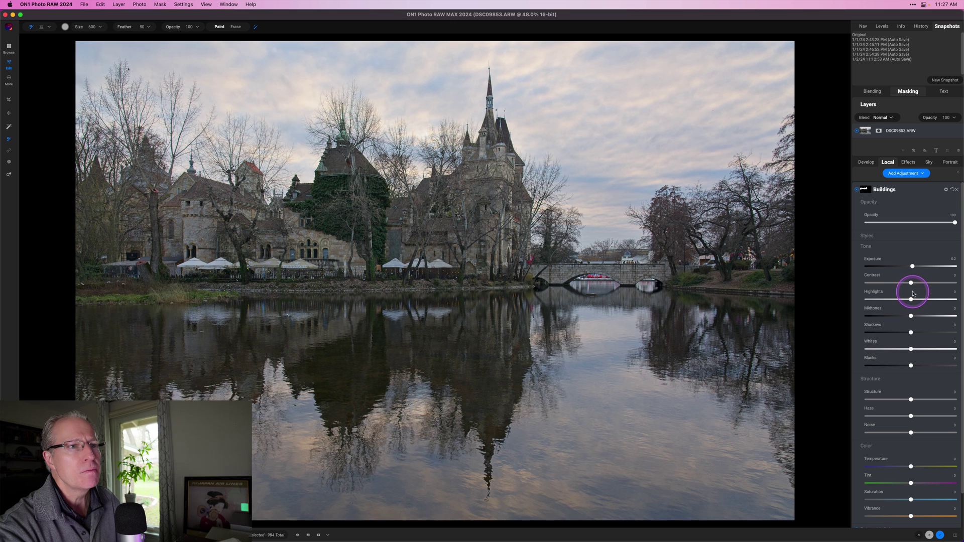
click(914, 284)
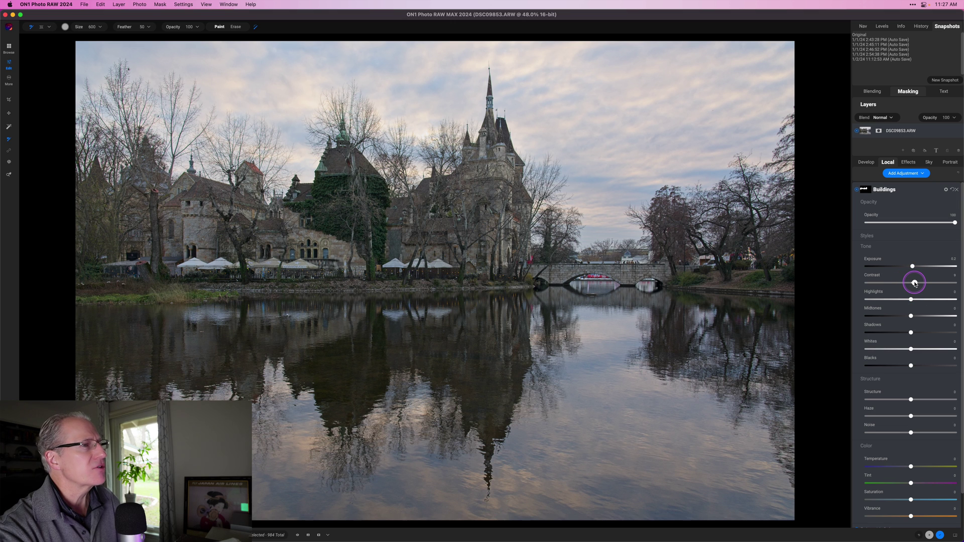
scroll(913, 362, down, 2)
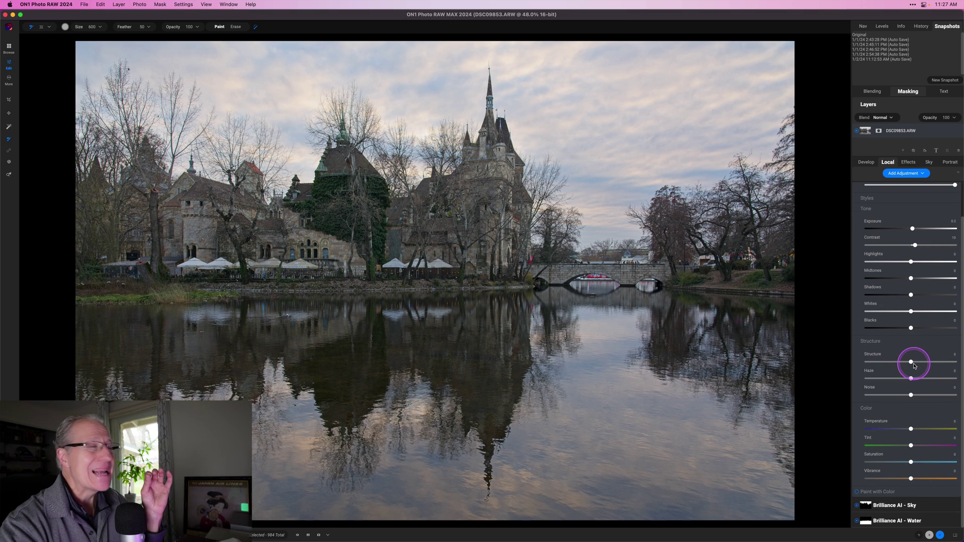
scroll(914, 366, up, 2)
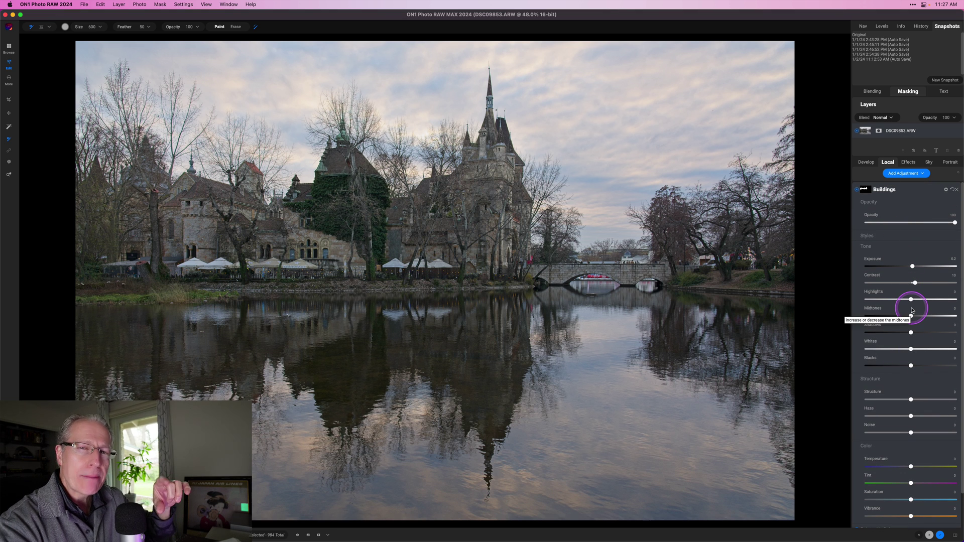
- Increase the structure of the Buildings adjustment to about 50
click(866, 167)
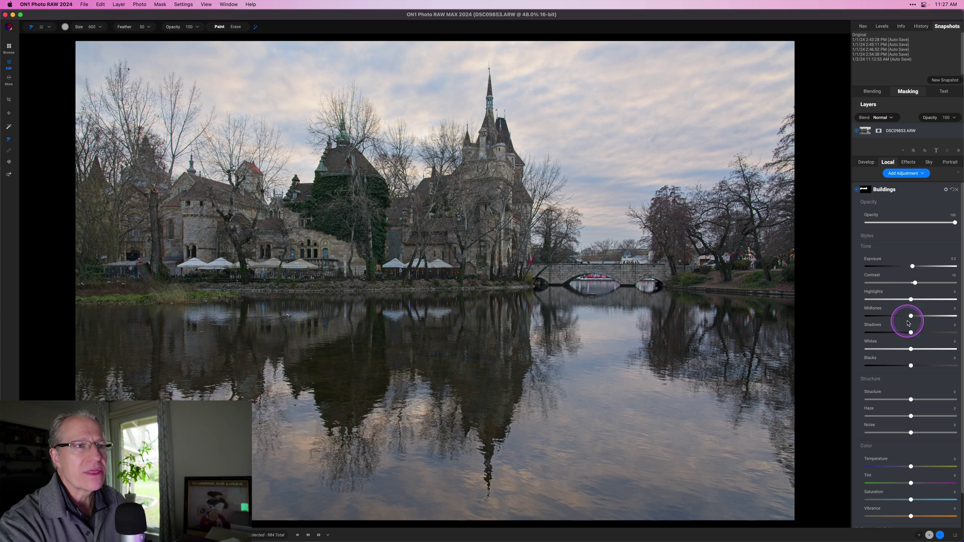
scroll(909, 321, down, 3)
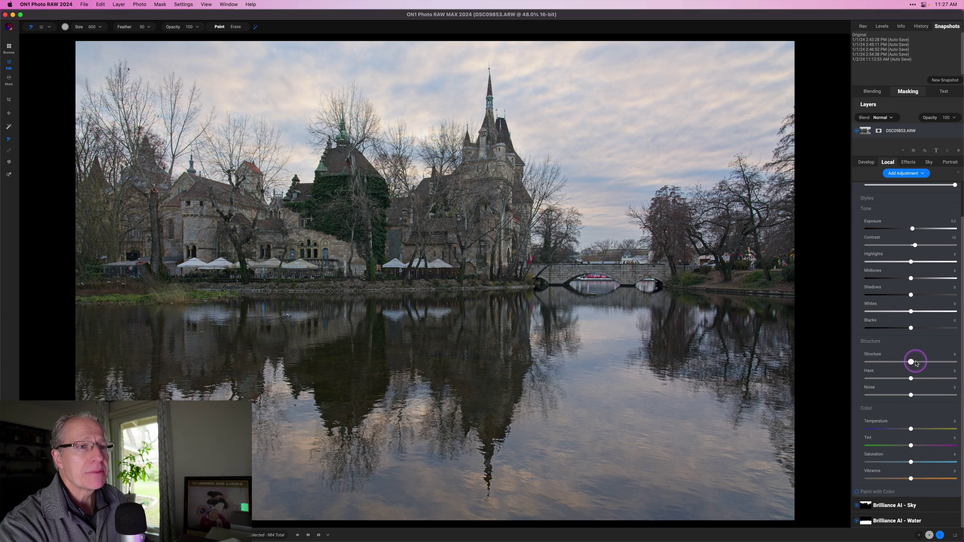
drag(916, 363, 932, 361)
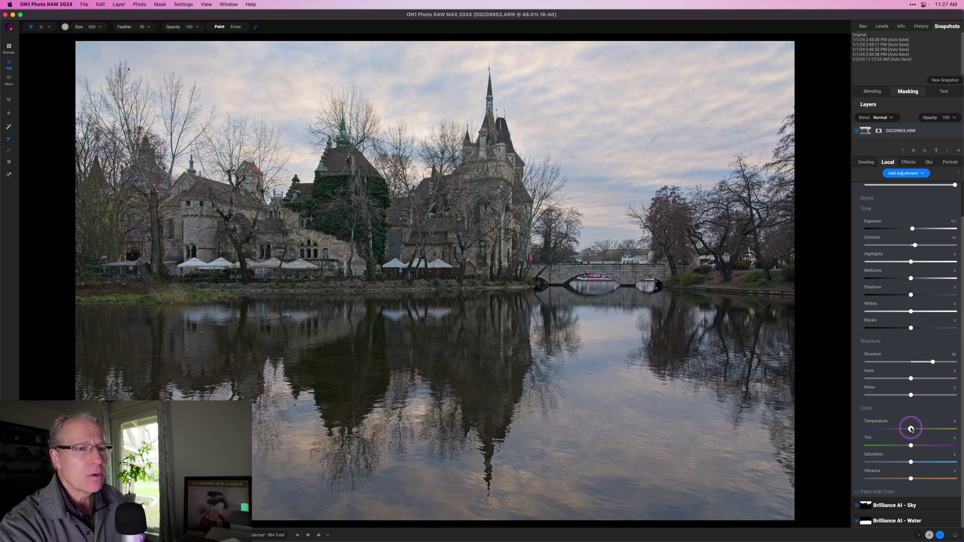
- Warm the Buildings adjustment to temperature 1, raise its vibrance to about 4, and collapse the adjustment
drag(912, 429, 911, 429)
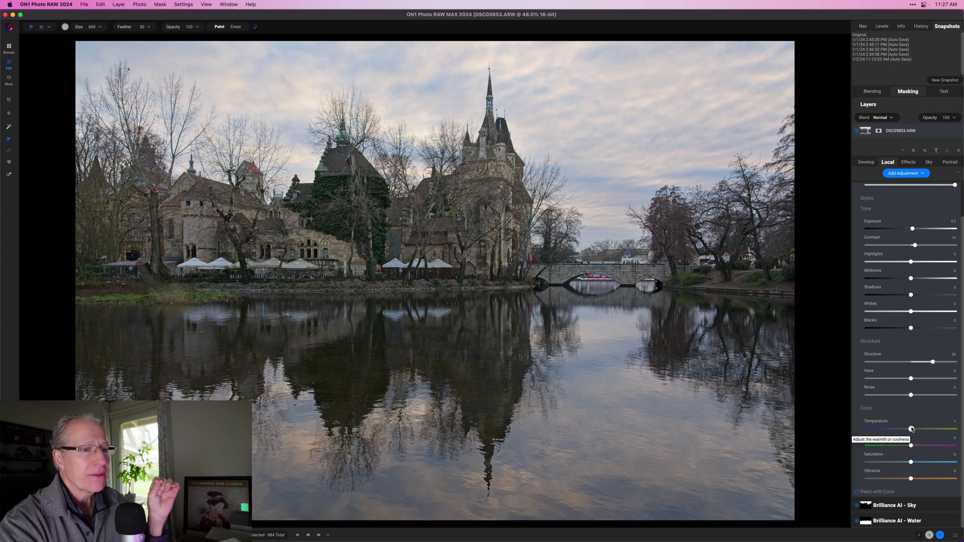
drag(911, 478, 912, 481)
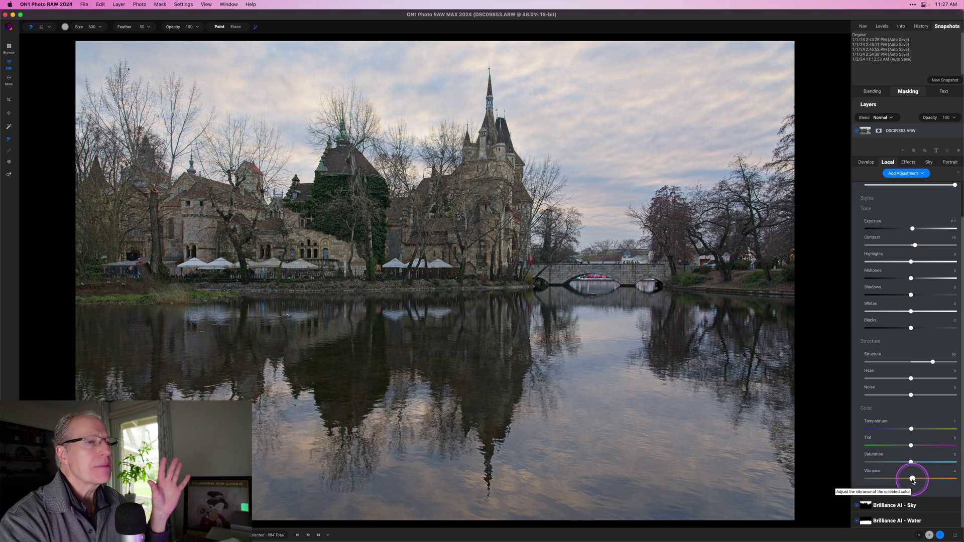
click(913, 326)
scroll(913, 329, up, 2)
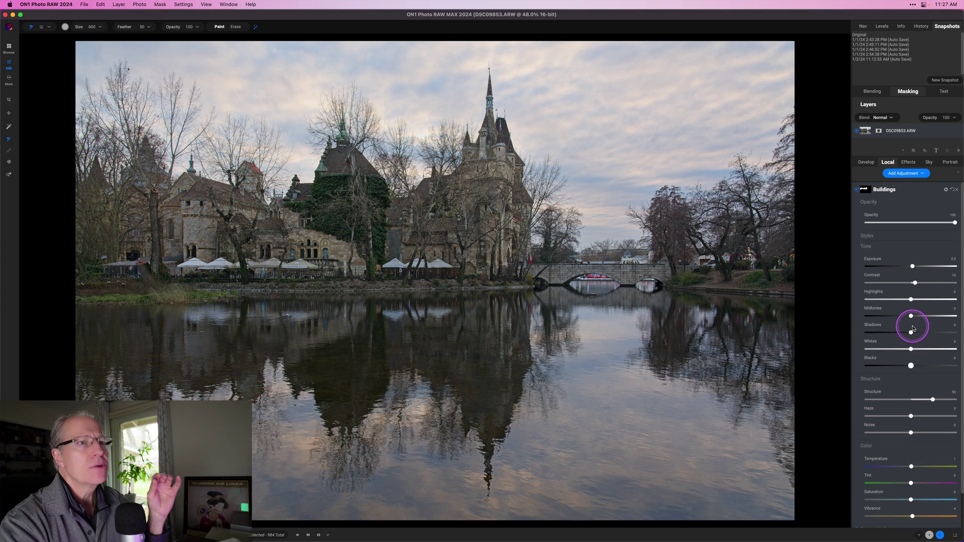
click(914, 191)
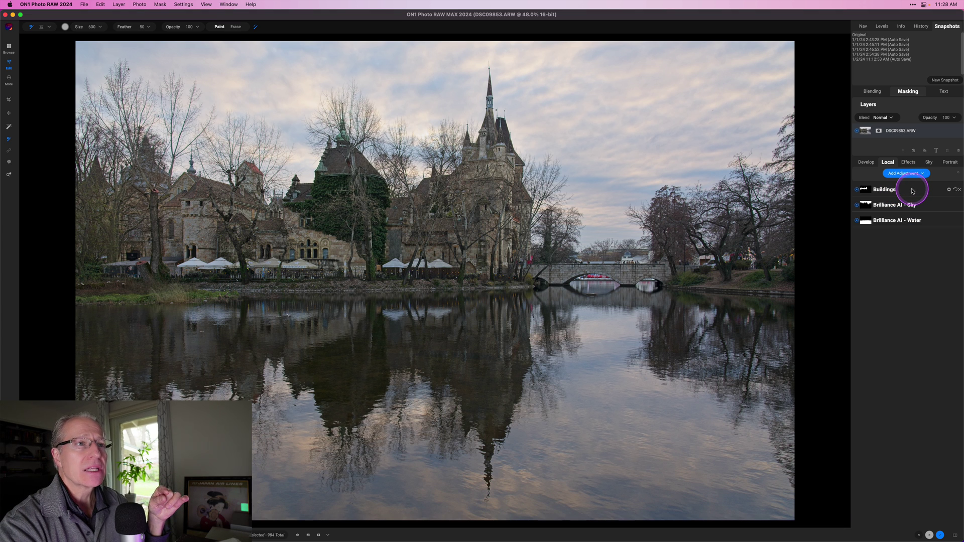
click(912, 191)
click(913, 192)
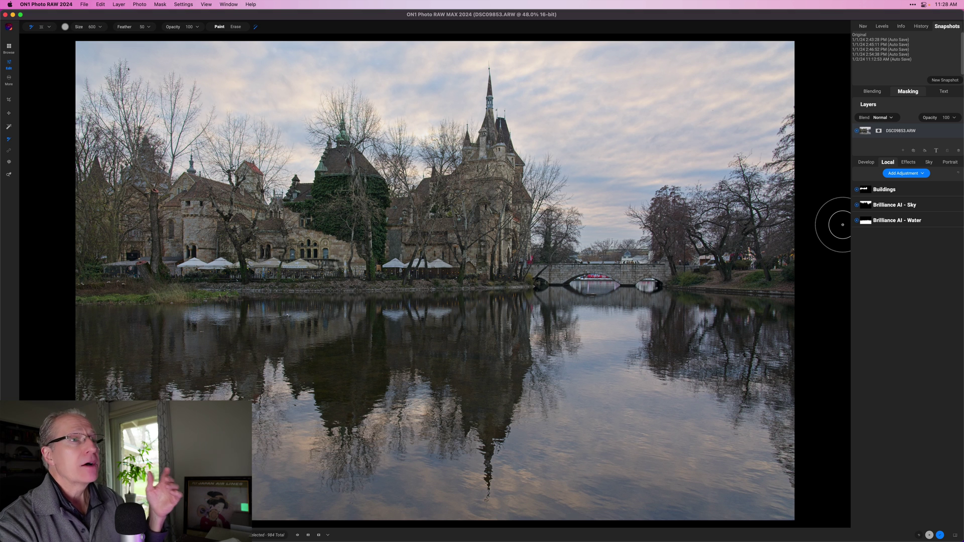
- Review the Brilliance AI amount and region settings in the develop settings, and return to the local adjustments list
click(866, 162)
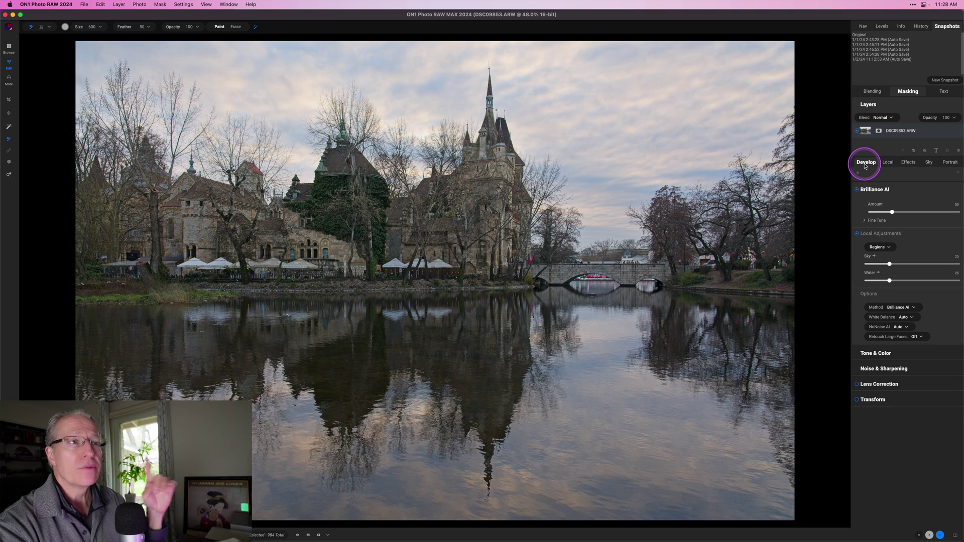
click(888, 210)
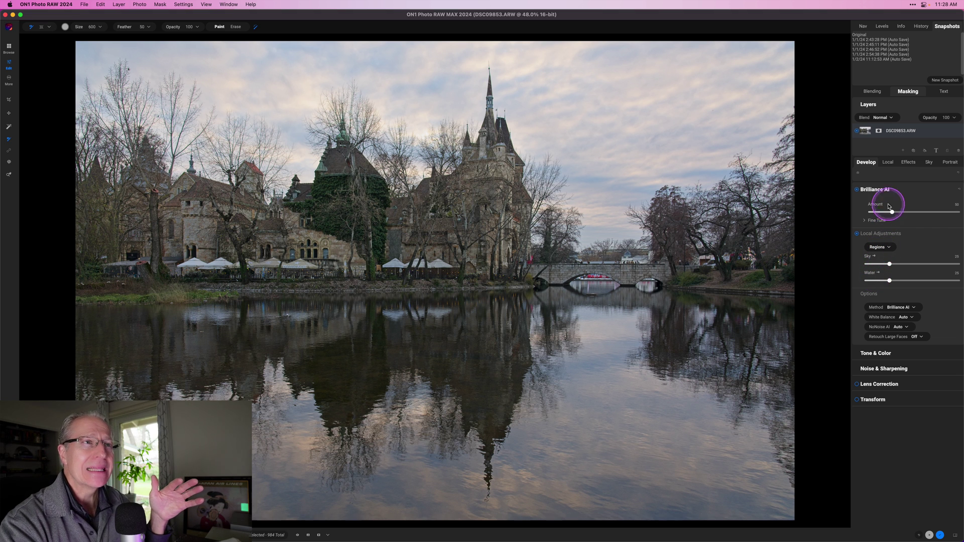
click(888, 162)
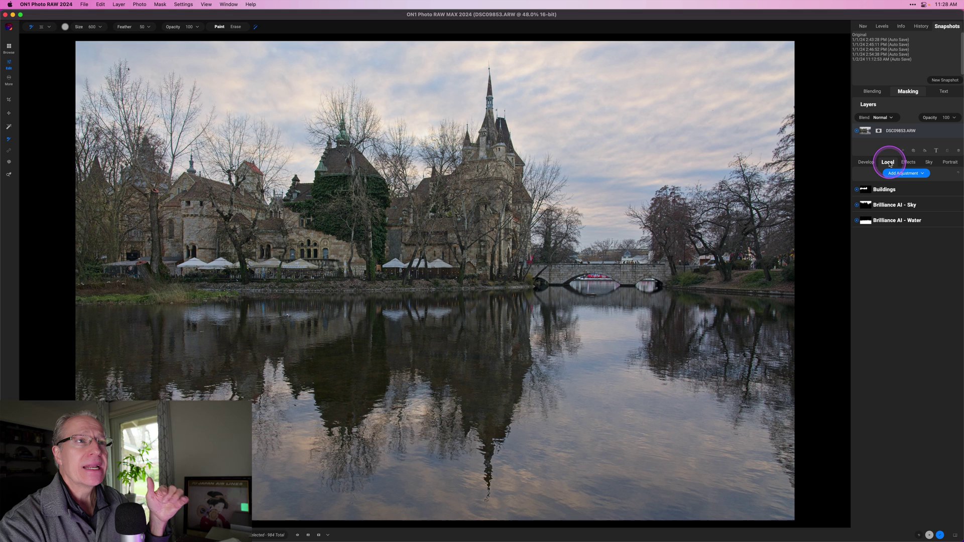
click(895, 193)
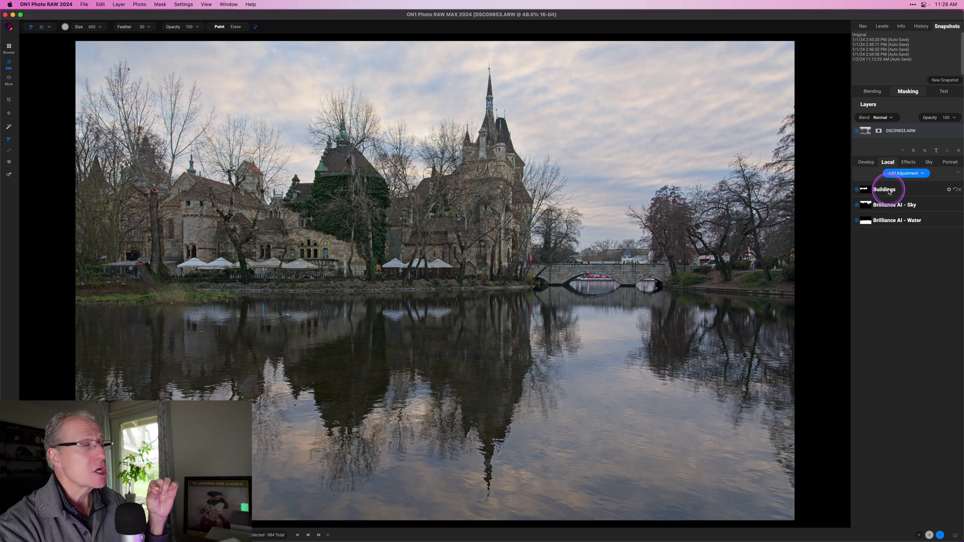
click(897, 227)
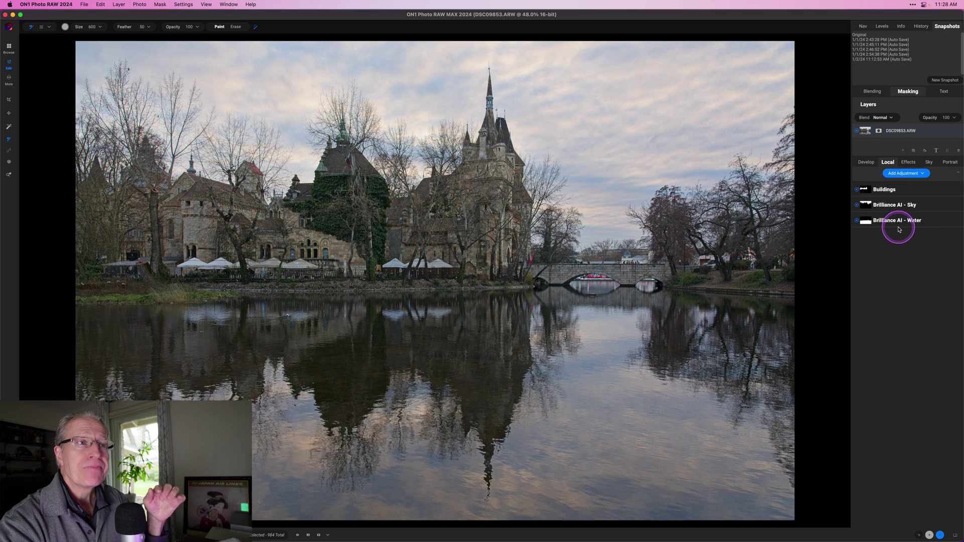
- Set the Brilliance AI - Water adjustment's temperature to about -23, saturation to about 13 and vibrance to about 23
click(925, 222)
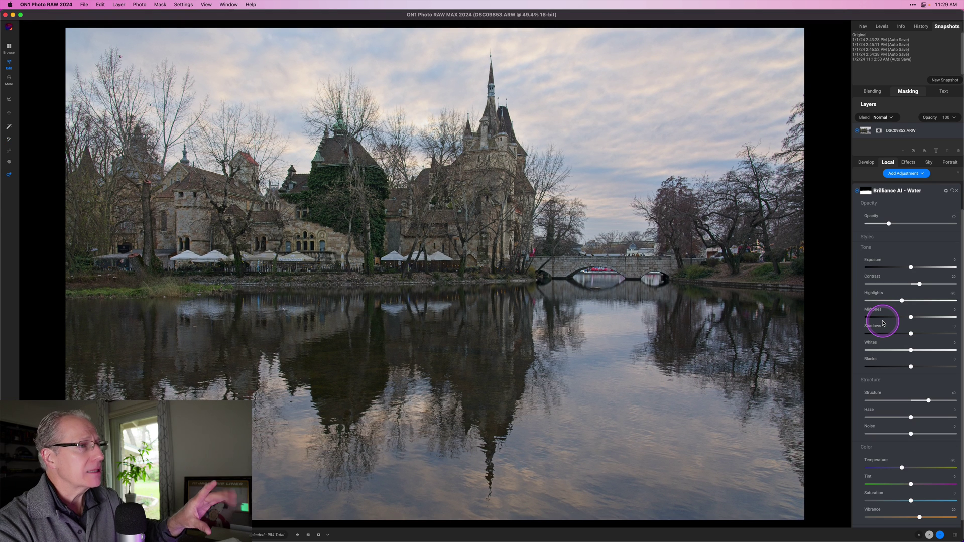
click(867, 194)
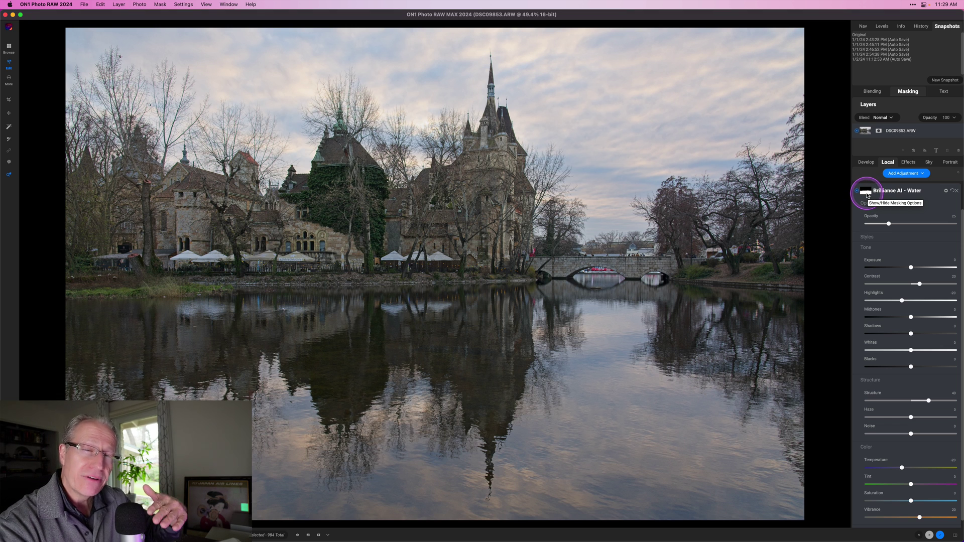
click(901, 196)
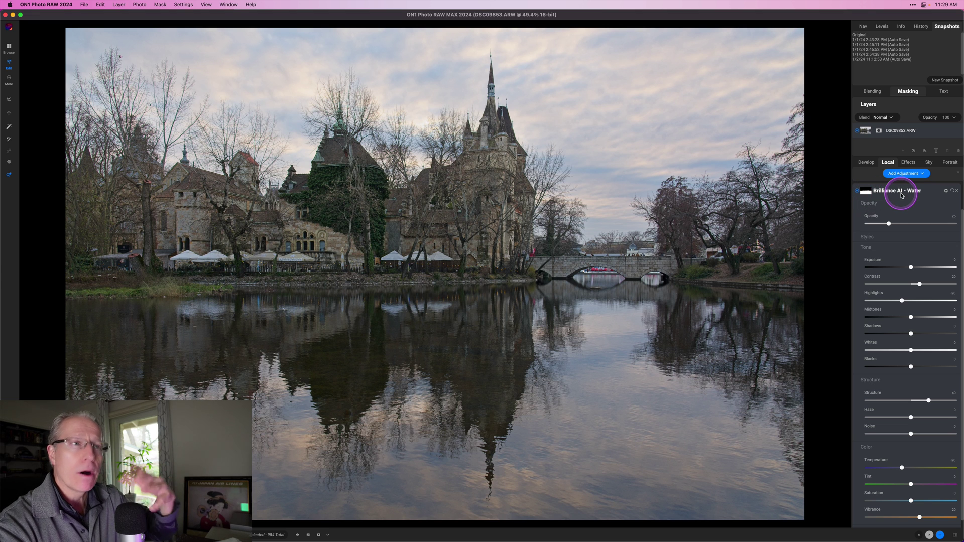
click(866, 195)
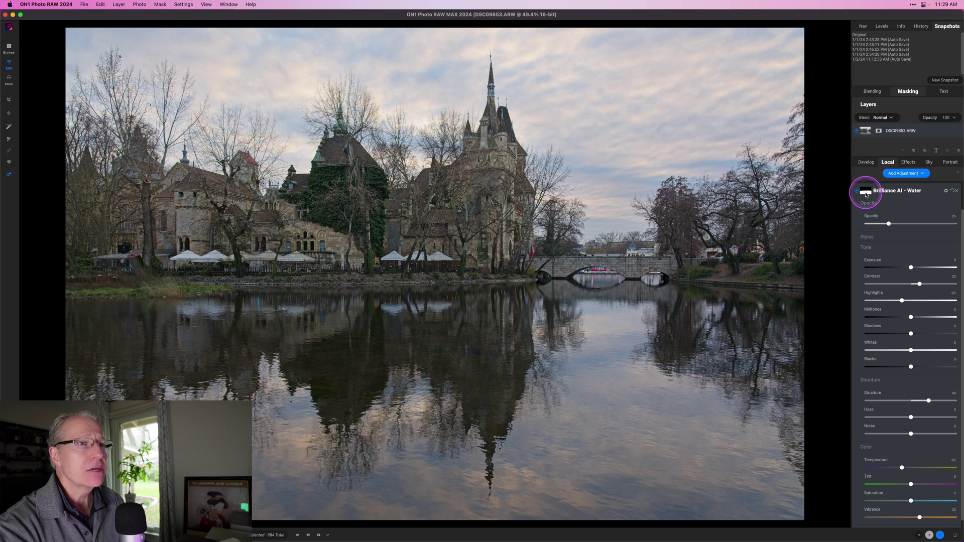
scroll(881, 349, down, 1)
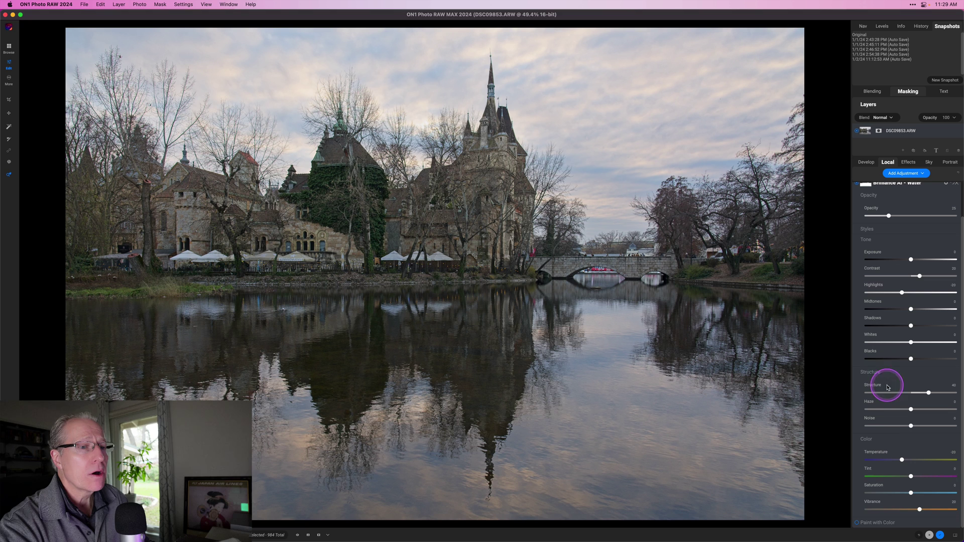
click(901, 459)
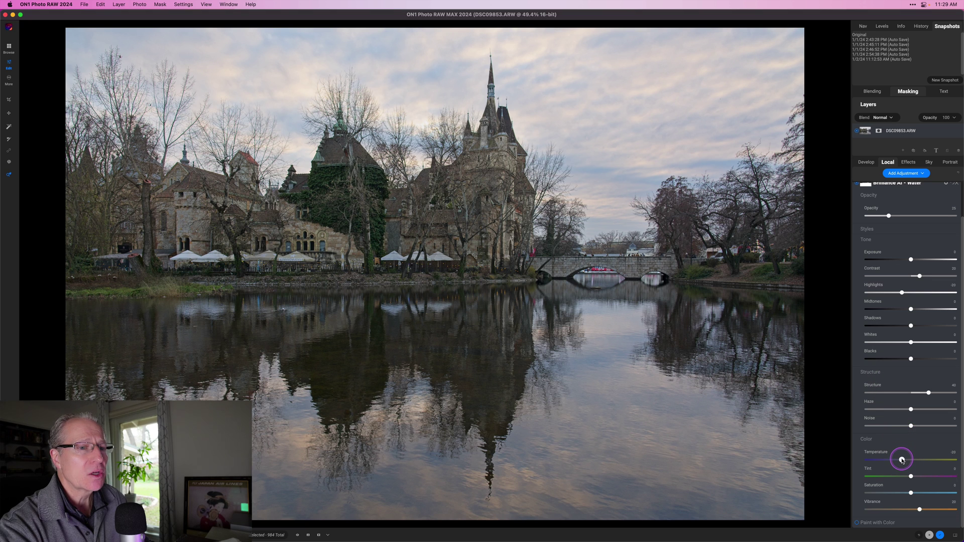
drag(902, 460, 900, 460)
click(911, 476)
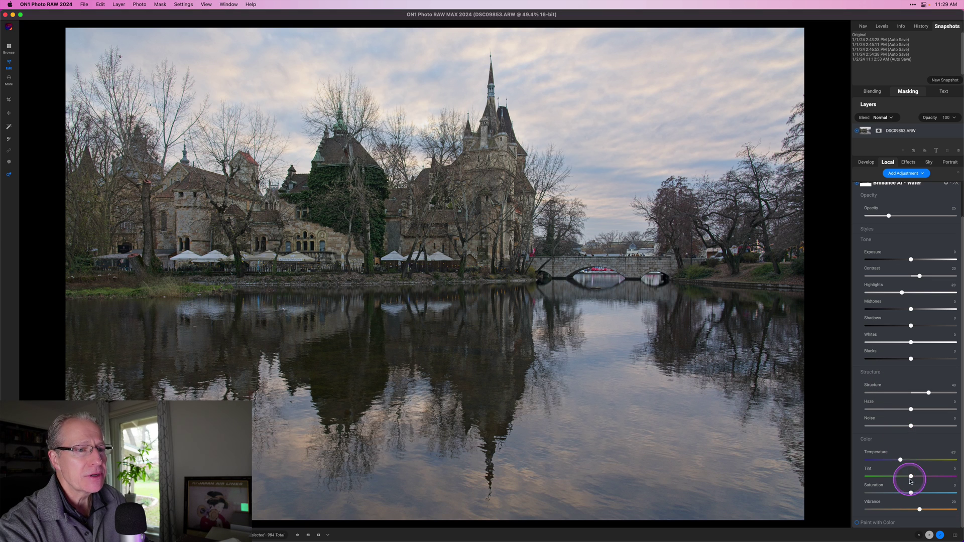
drag(910, 492, 922, 511)
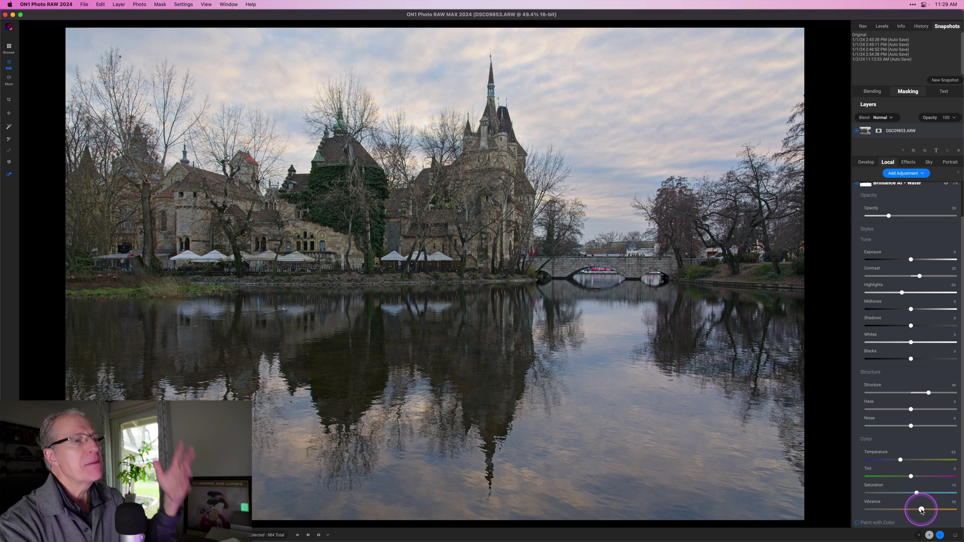
- Set the Brilliance AI - Sky adjustment's temperature to about -4, saturation to about 25 and vibrance to 10
scroll(917, 374, up, 3)
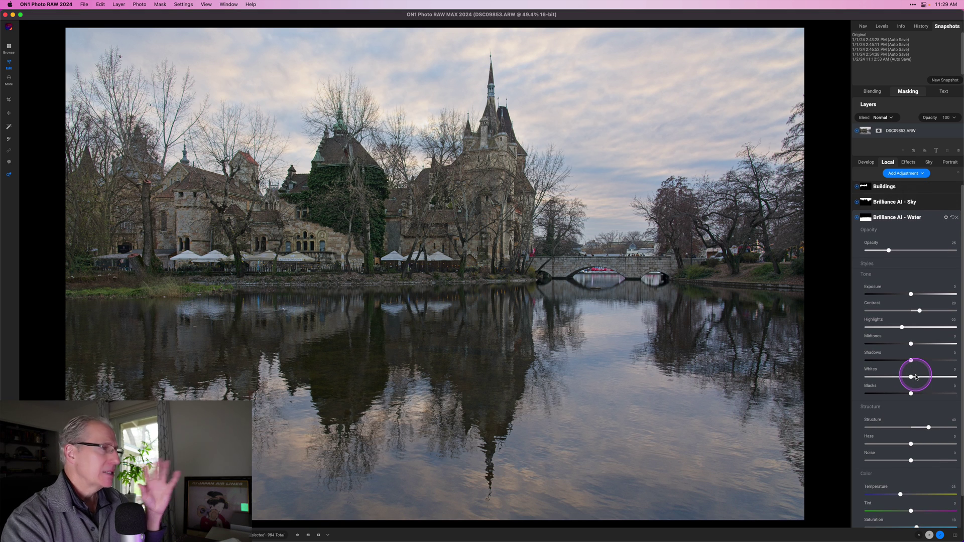
click(921, 202)
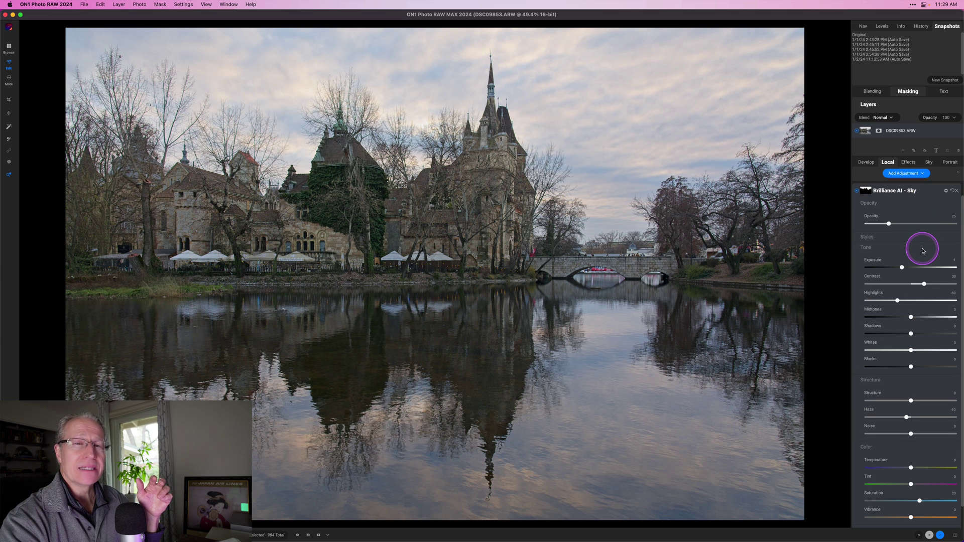
scroll(922, 251, down, 2)
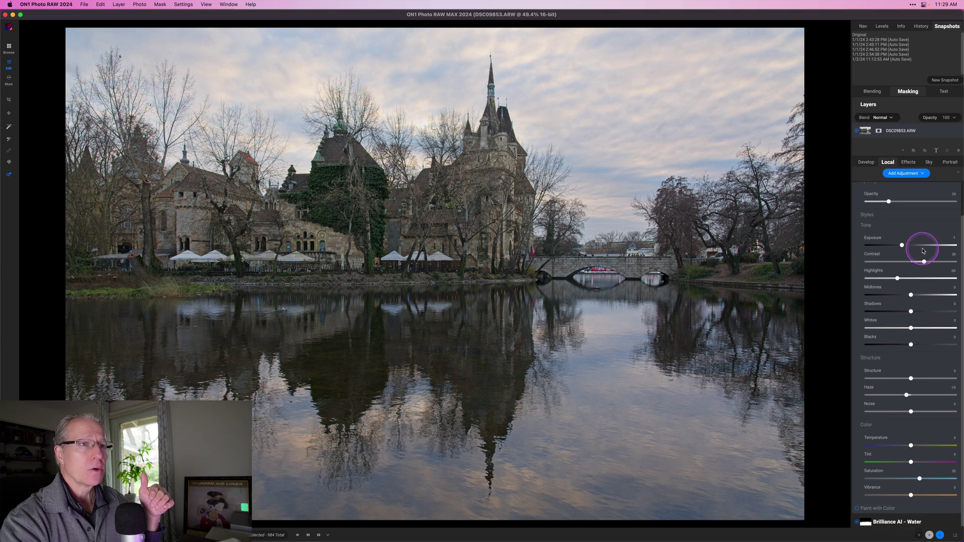
scroll(925, 248, up, 2)
scroll(919, 218, down, 2)
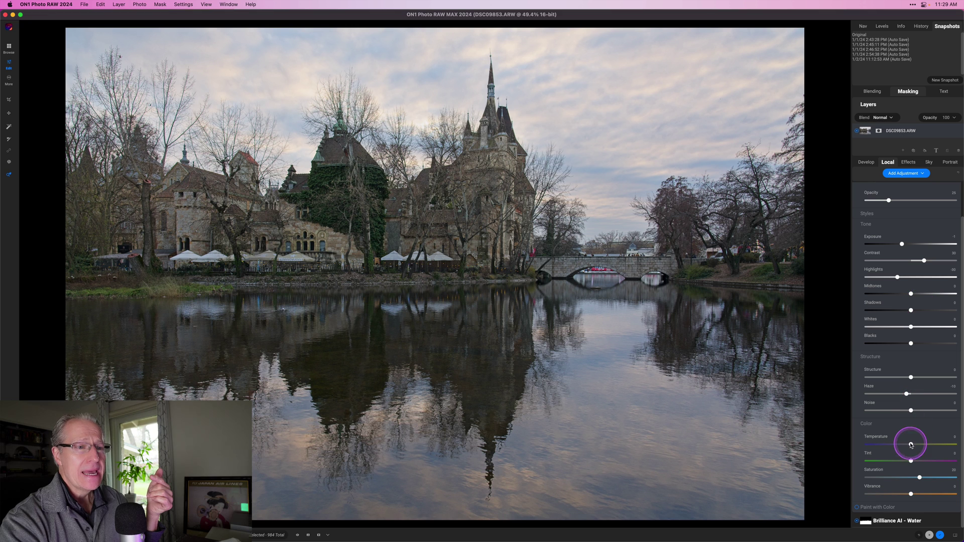
drag(911, 444, 907, 444)
drag(911, 494, 922, 478)
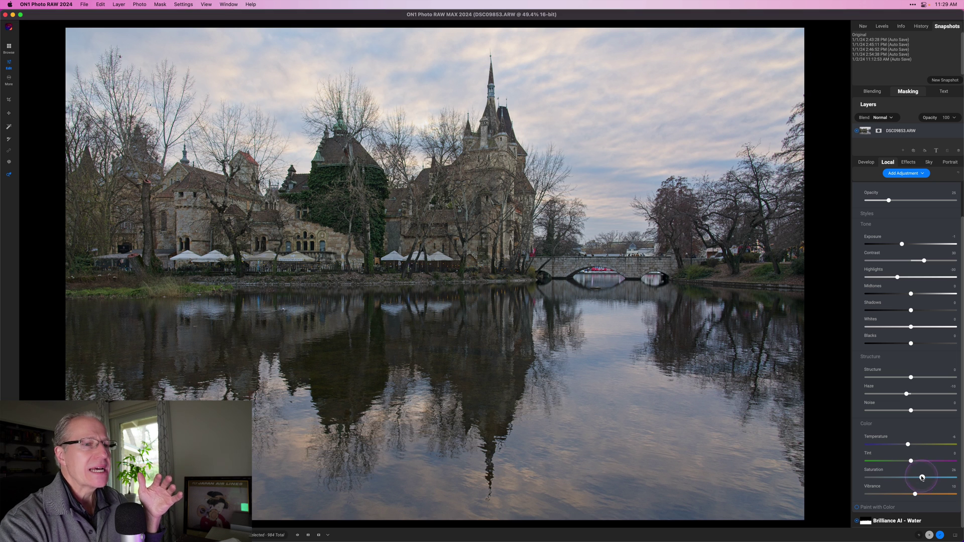
drag(909, 446, 909, 446)
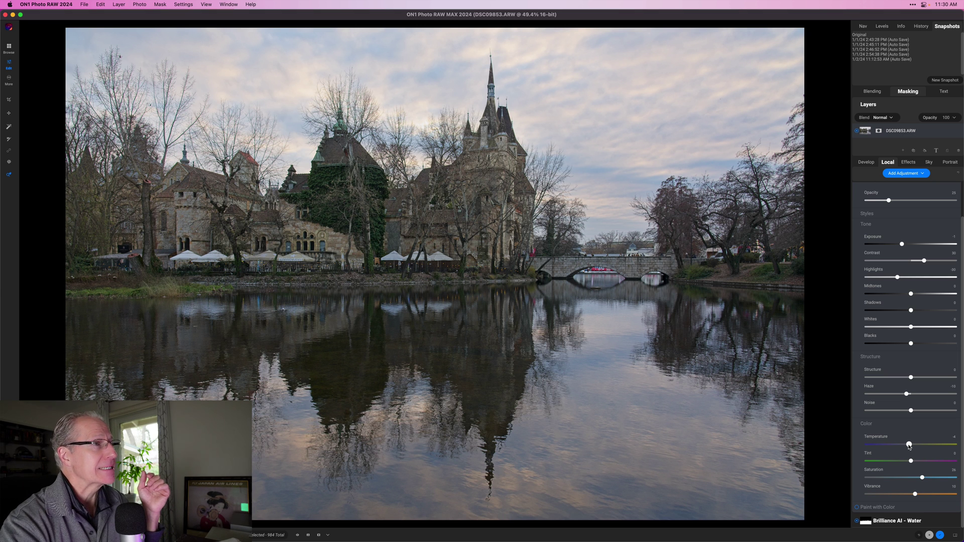
- Collapse the Brilliance AI - Sky adjustment and add a new local adjustment at 100 opacity
scroll(912, 288, up, 2)
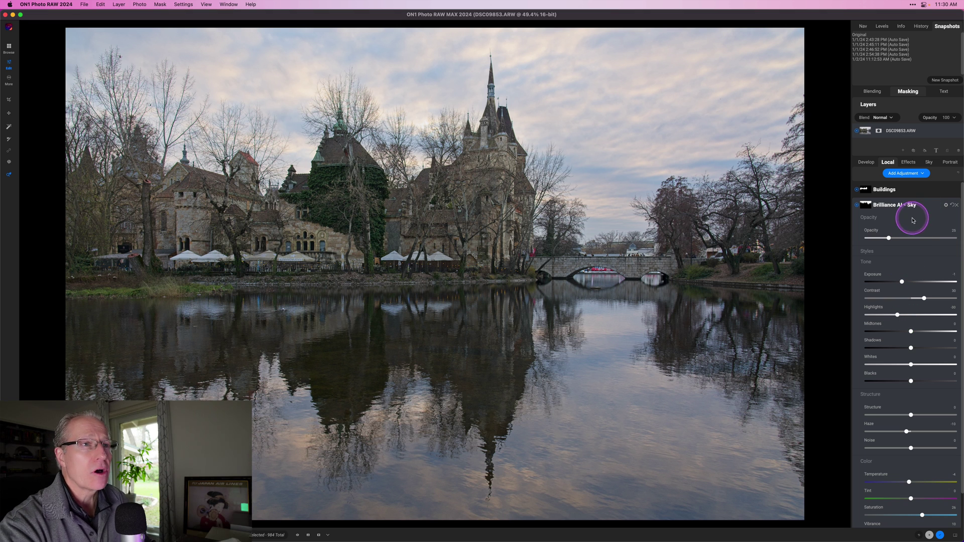
click(923, 204)
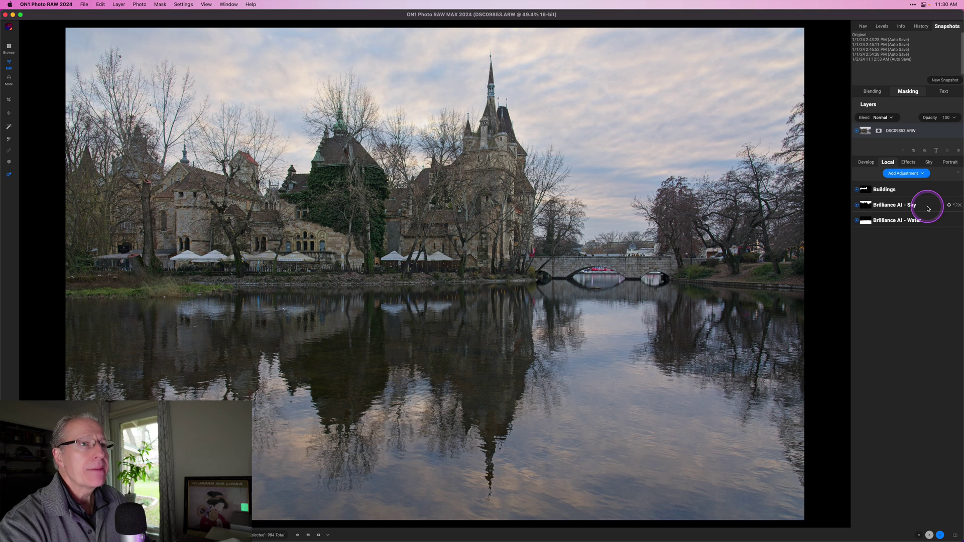
click(905, 173)
mouse_move(878, 224)
mouse_down()
mouse_move(955, 225)
mouse_move(880, 211)
mouse_move(904, 225)
mouse_move(950, 226)
mouse_up()
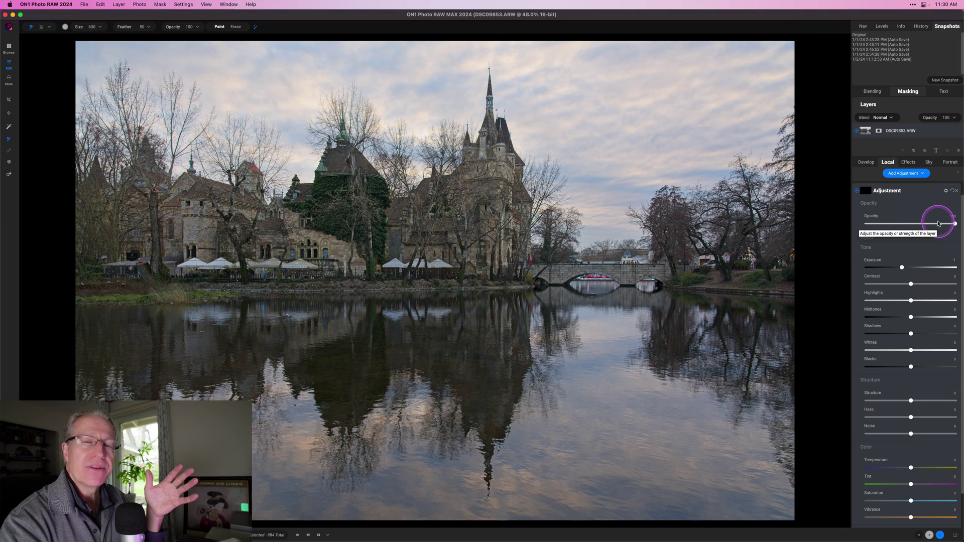
drag(938, 224, 954, 226)
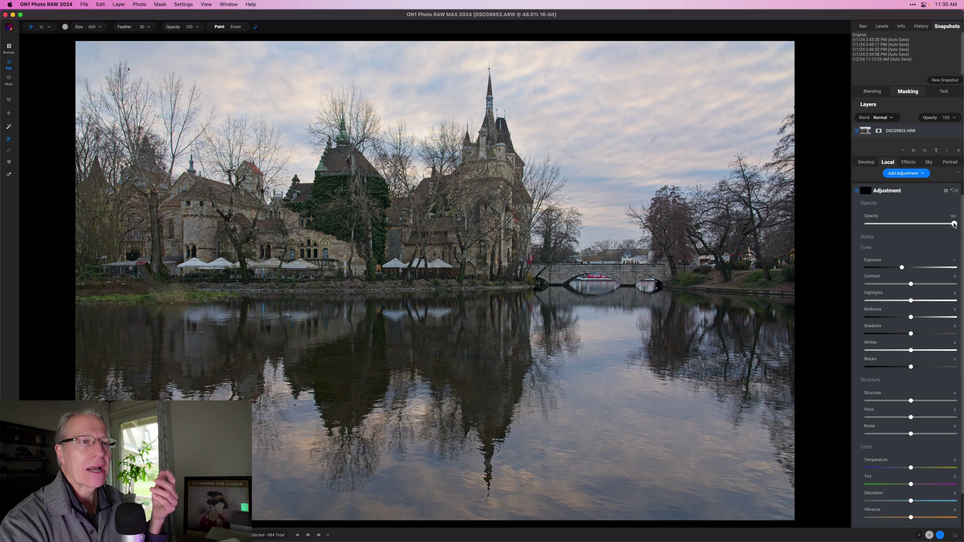
- Look through the new adjustment's style presets, including the full list of additional styles, and collapse the Styles section
click(869, 237)
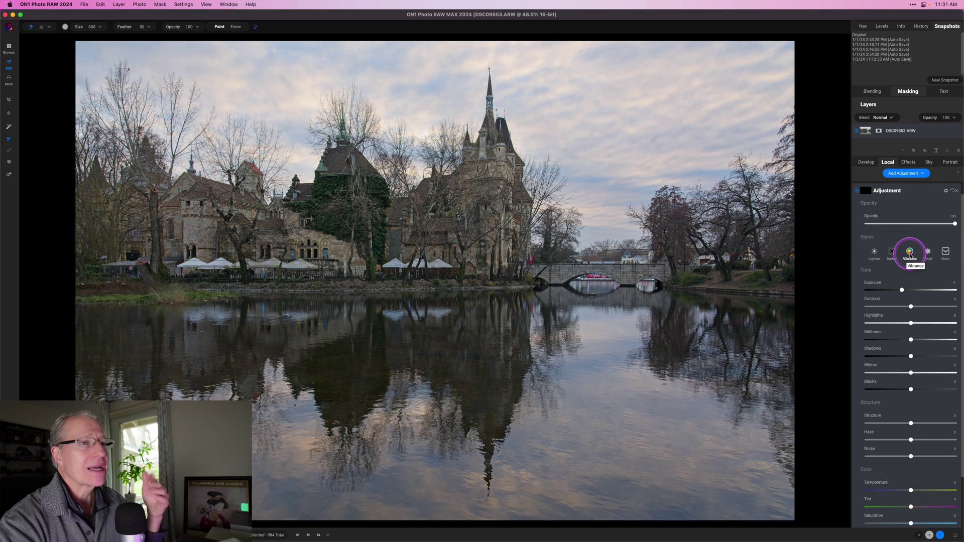
click(947, 252)
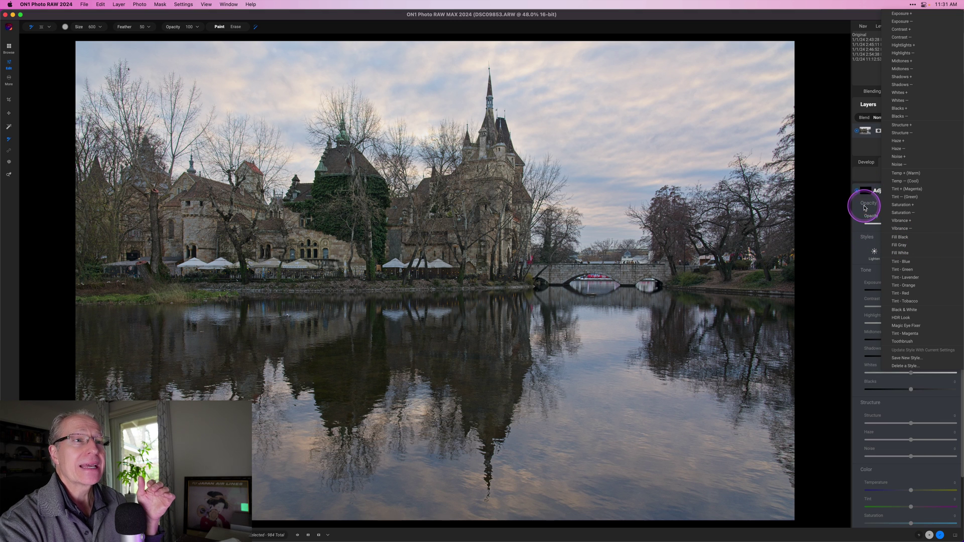
click(828, 219)
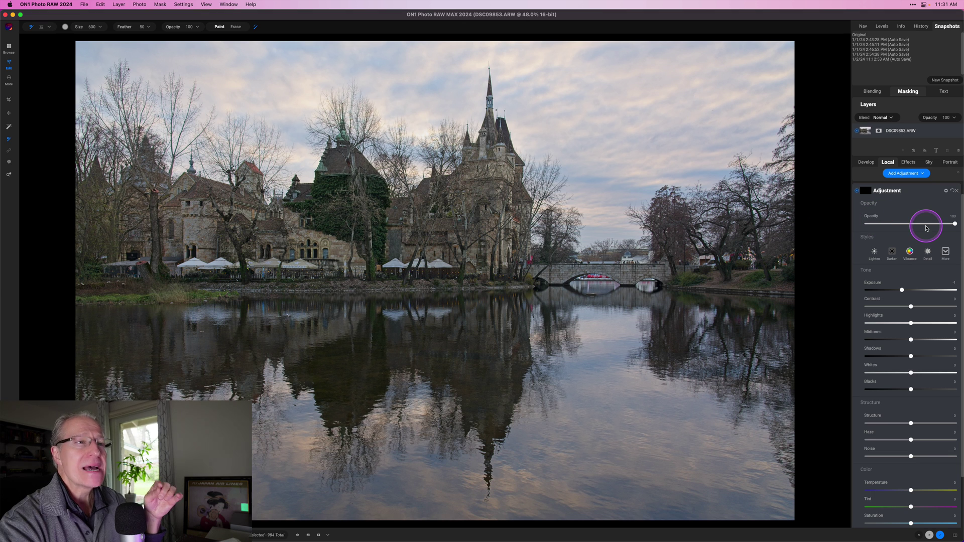
click(864, 240)
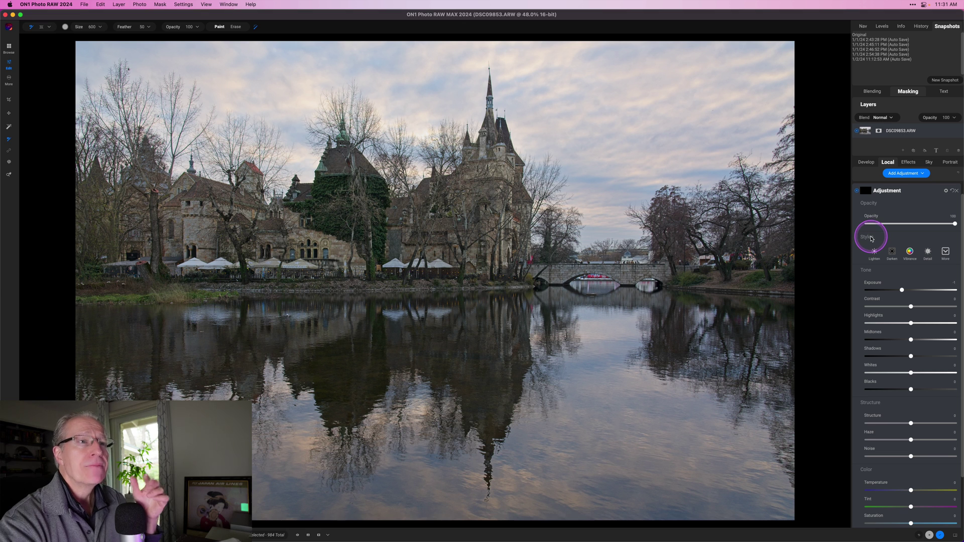
click(877, 219)
click(876, 242)
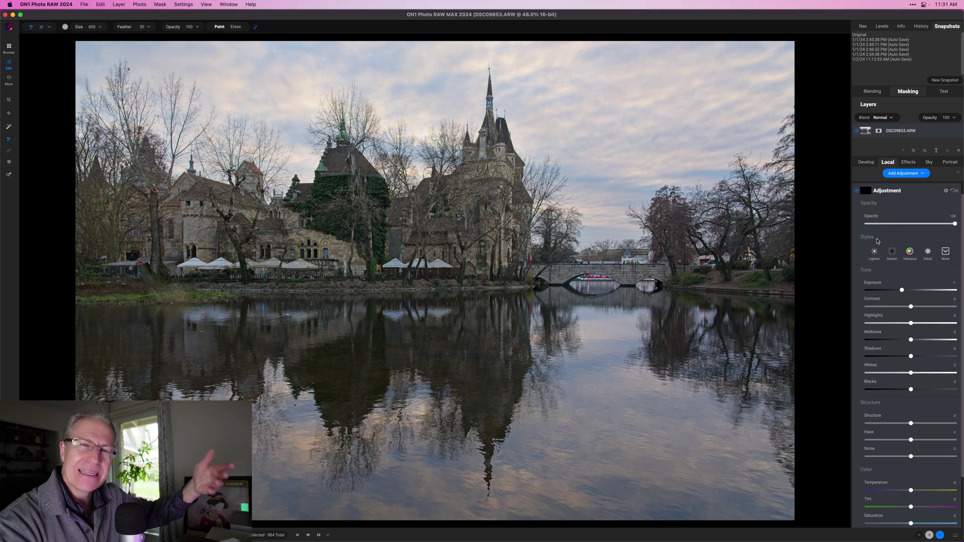
click(877, 241)
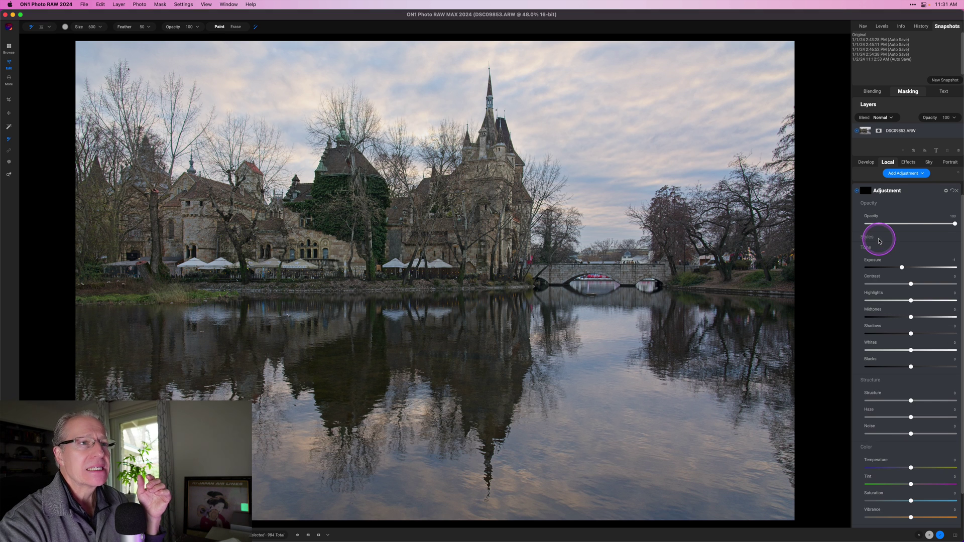
click(912, 218)
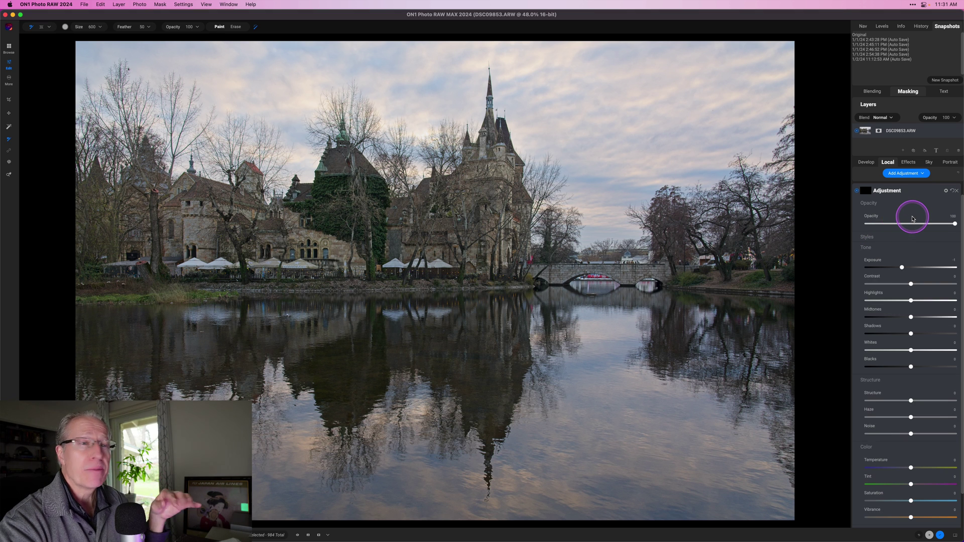
- Collapse the new adjustment's Opacity, Tone, Structure and Color sections, and briefly view its Paint with Color options
click(883, 204)
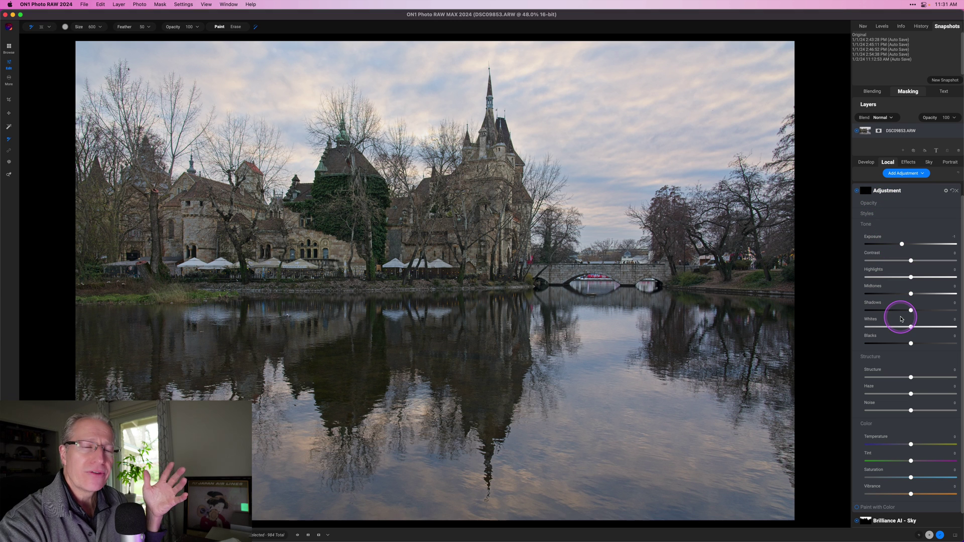
scroll(901, 319, down, 1)
scroll(901, 318, up, 2)
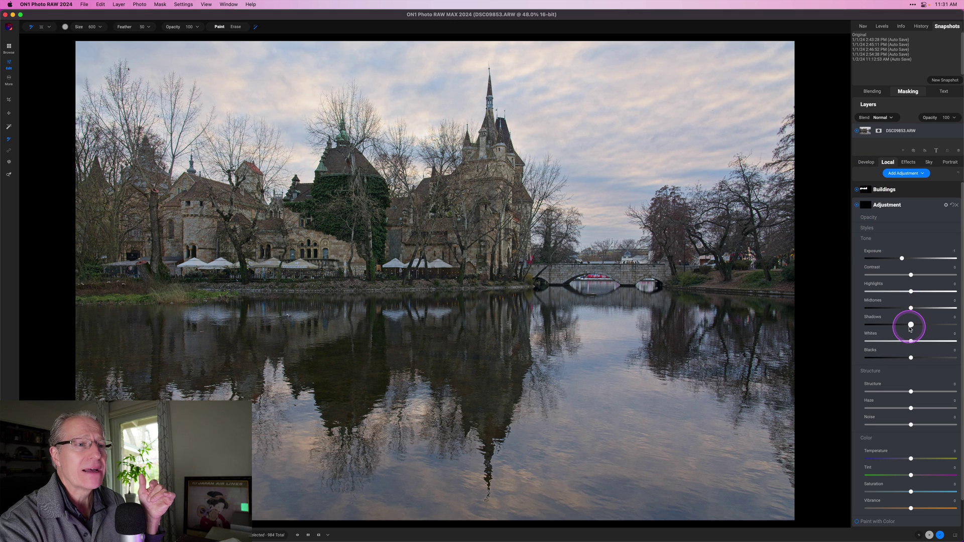
scroll(909, 331, down, 2)
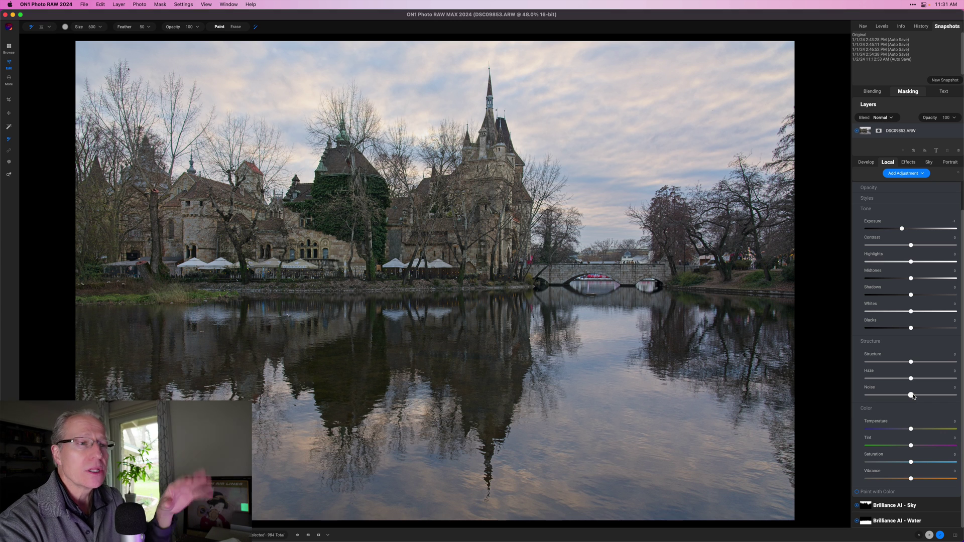
click(876, 208)
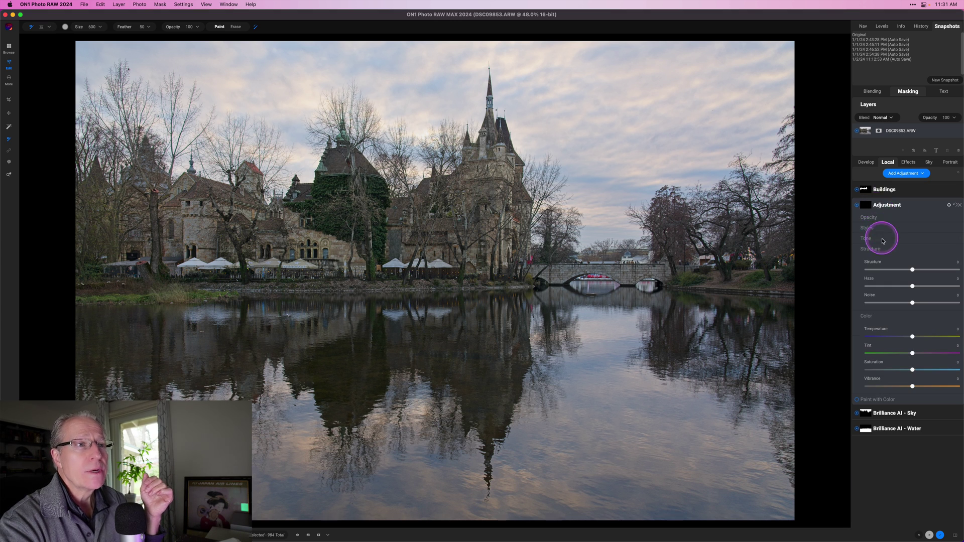
click(891, 250)
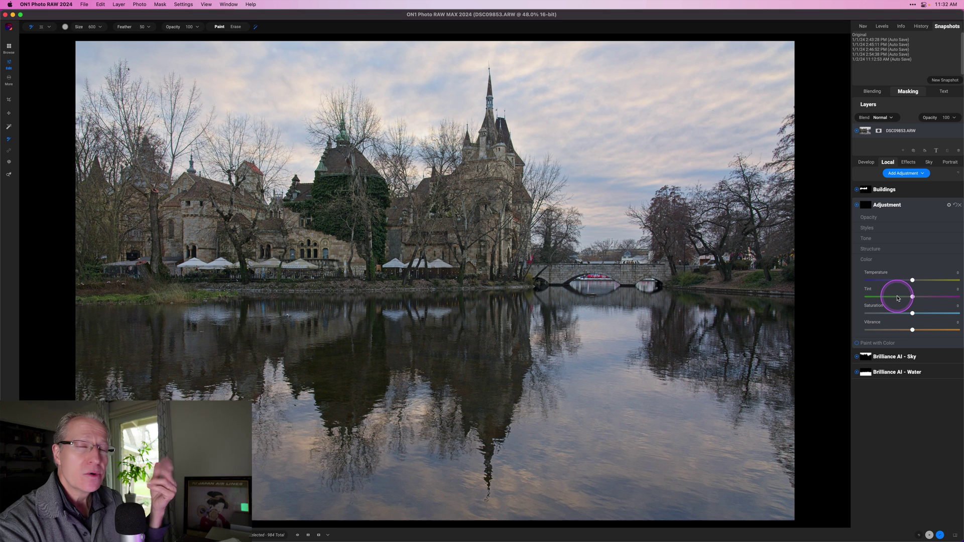
click(883, 260)
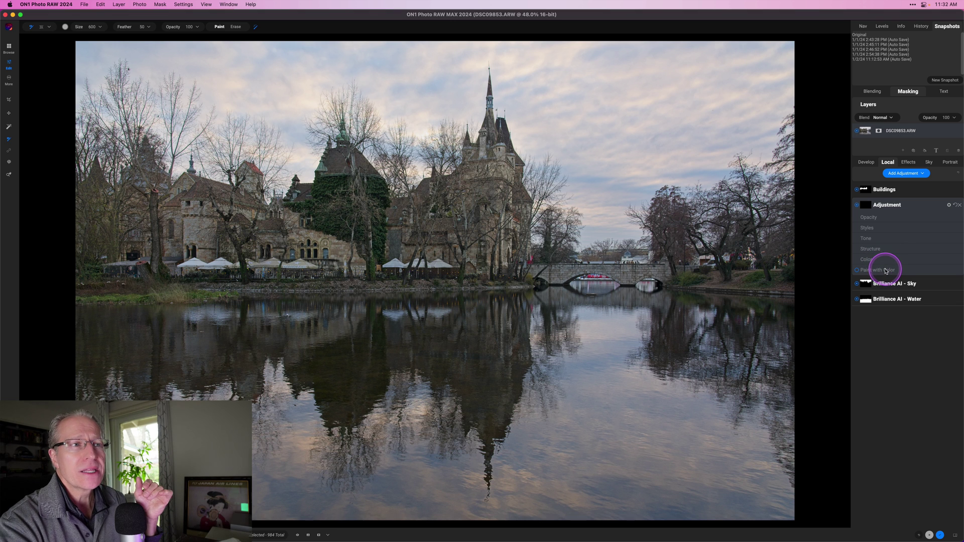
click(888, 271)
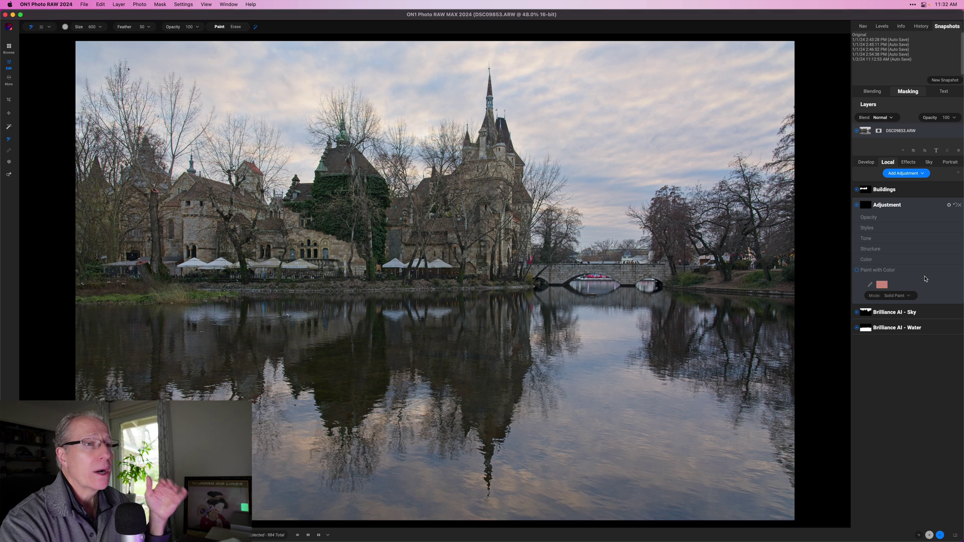
click(908, 274)
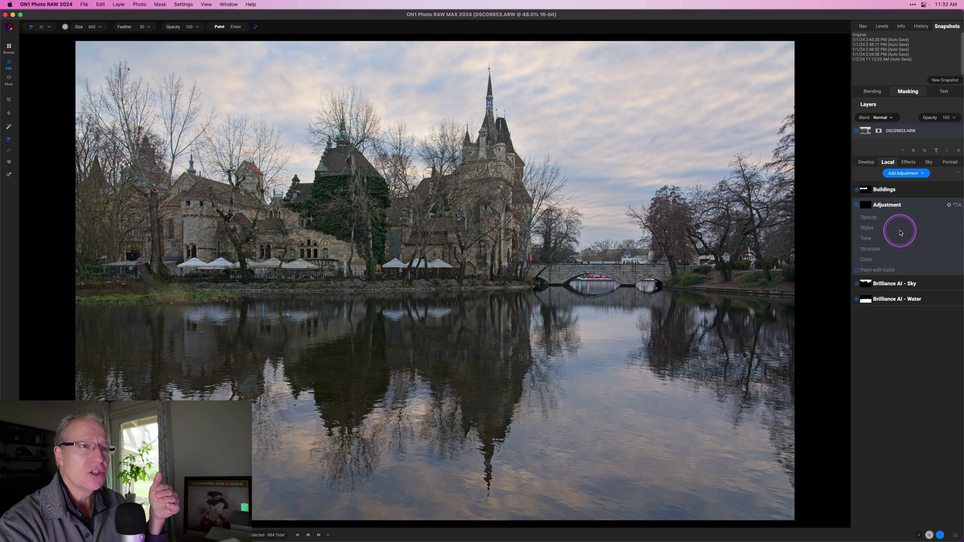
- Move the new adjustment above Buildings in the local adjustments list and leave it expanded
click(910, 207)
drag(913, 207, 907, 185)
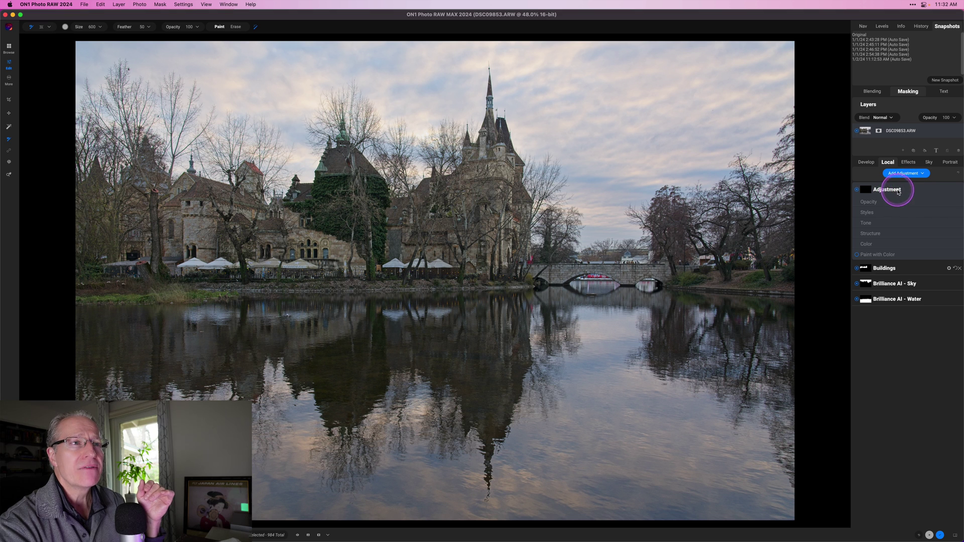
click(891, 191)
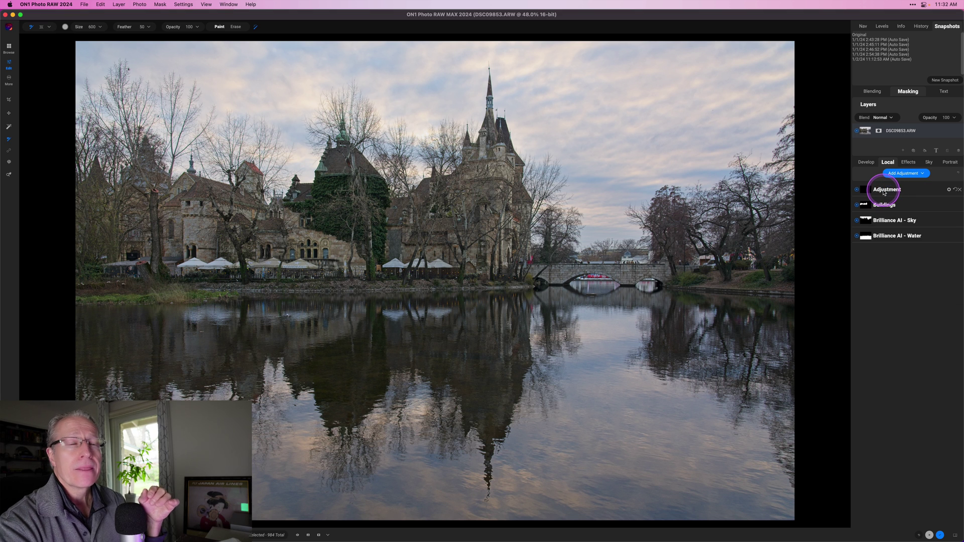
click(886, 190)
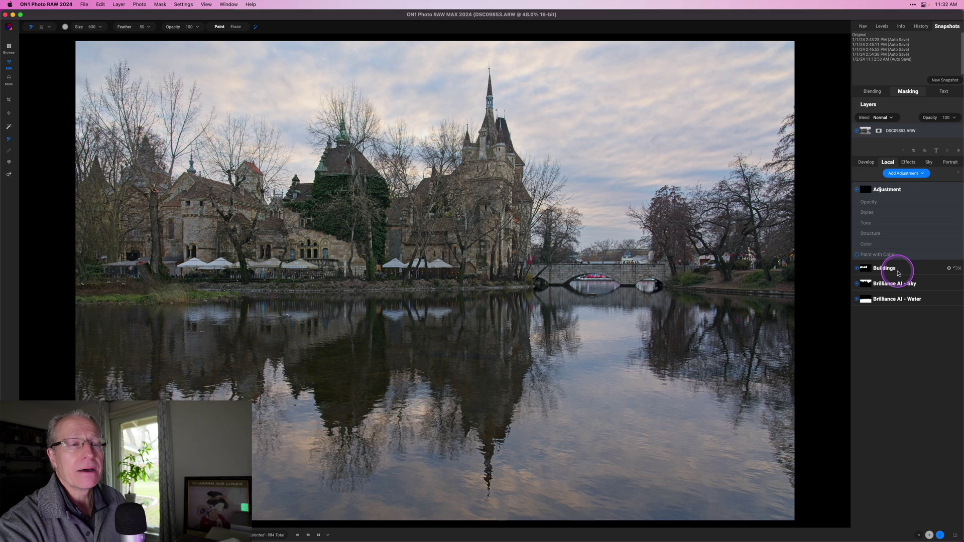
click(898, 196)
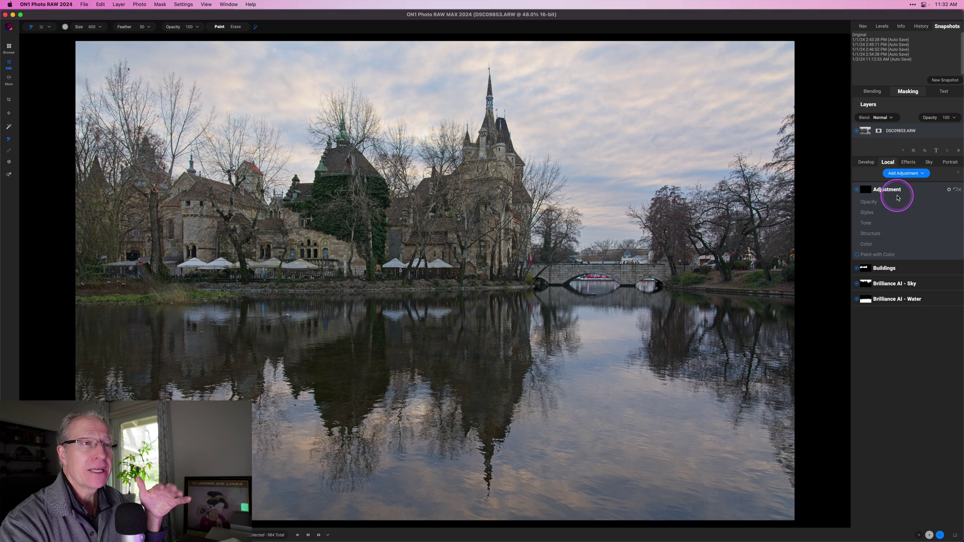
- Invert the new adjustment's mask to white so it applies to the whole photo, and close the mask settings
click(865, 189)
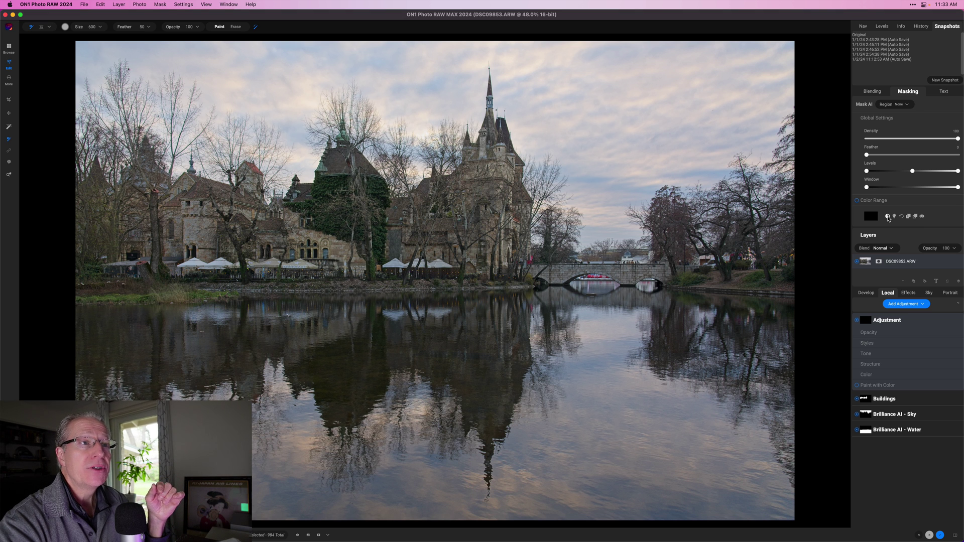
click(888, 217)
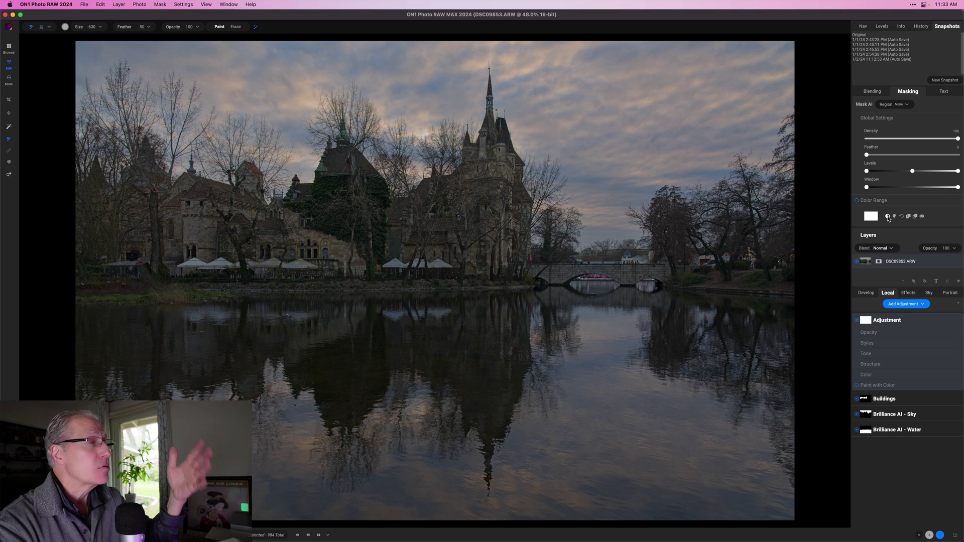
click(906, 92)
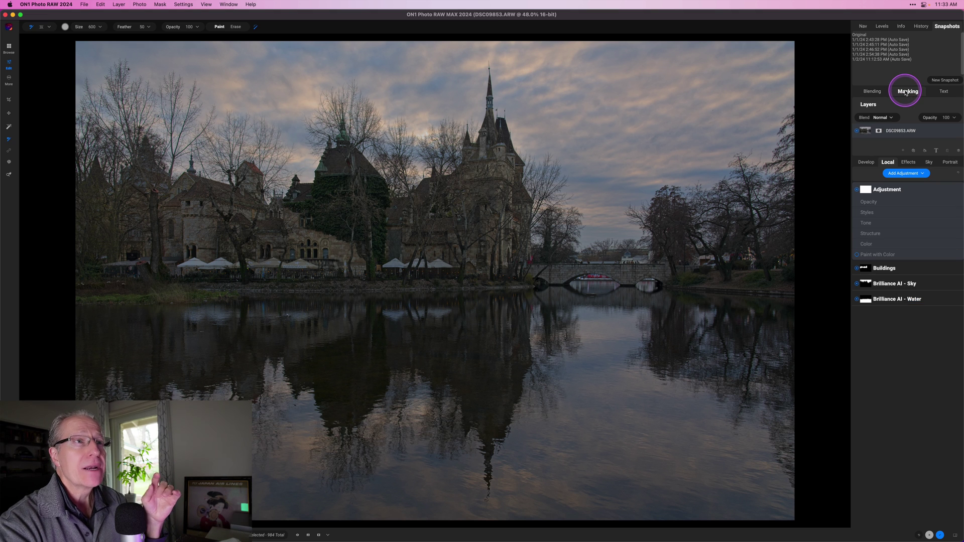
- Set the new adjustment's exposure to 0, contrast to about 8, highlights to about -10, and midtones and shadows to about 5
click(879, 222)
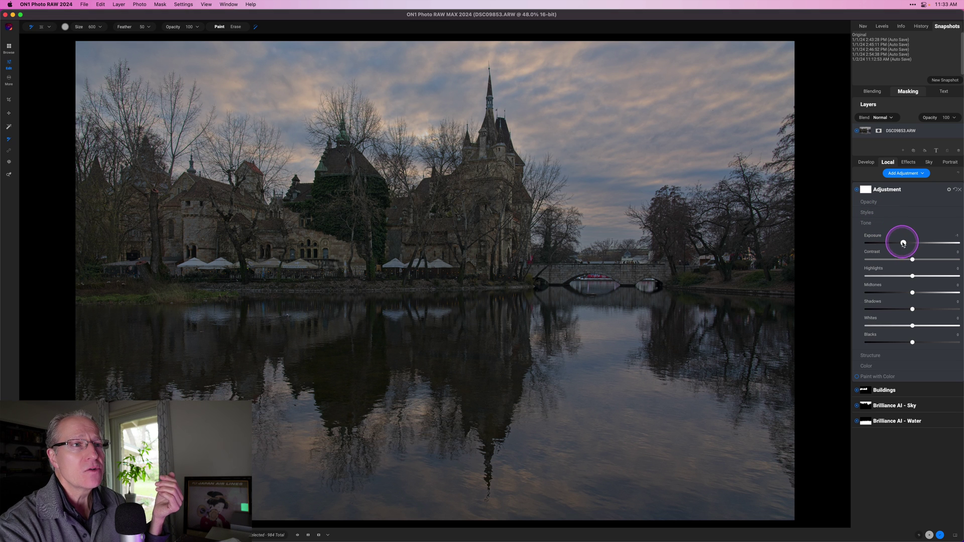
drag(904, 244, 912, 244)
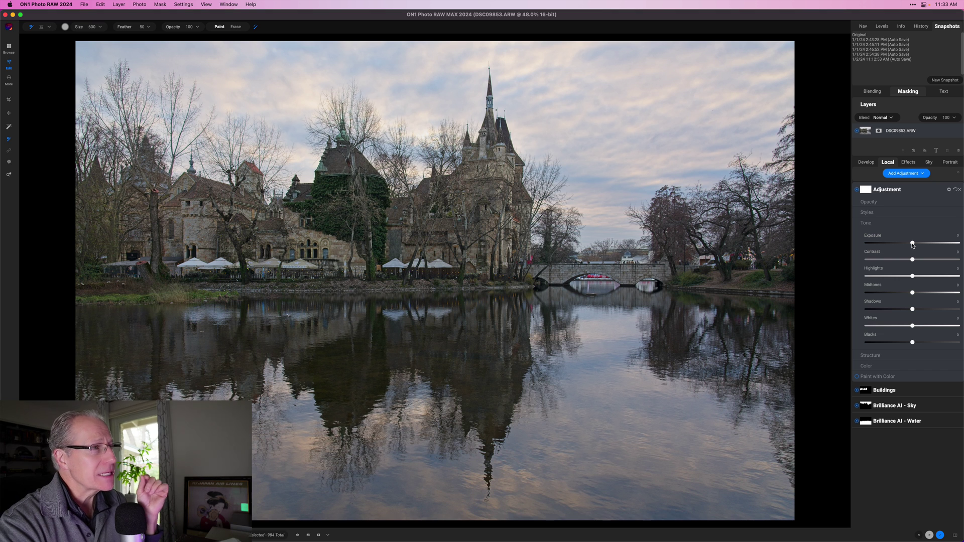
click(912, 192)
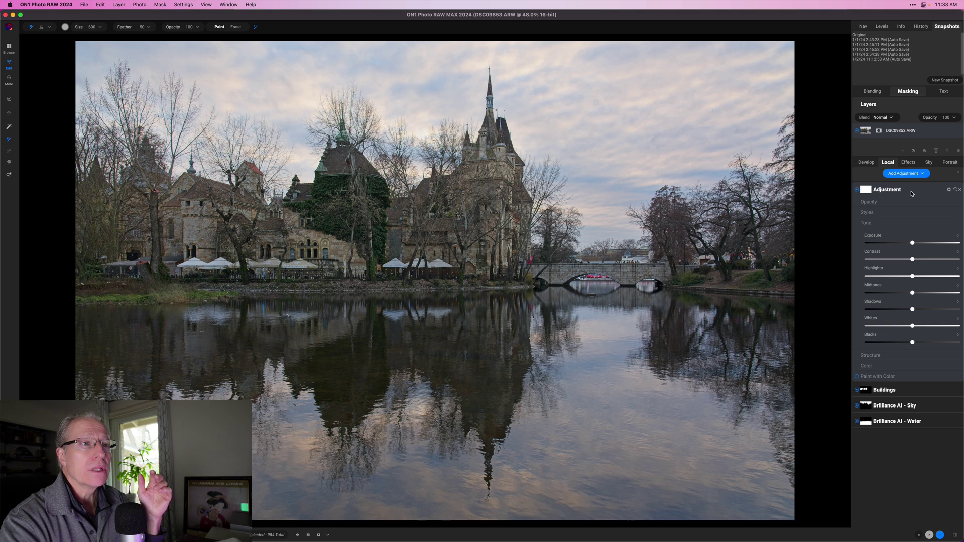
click(912, 259)
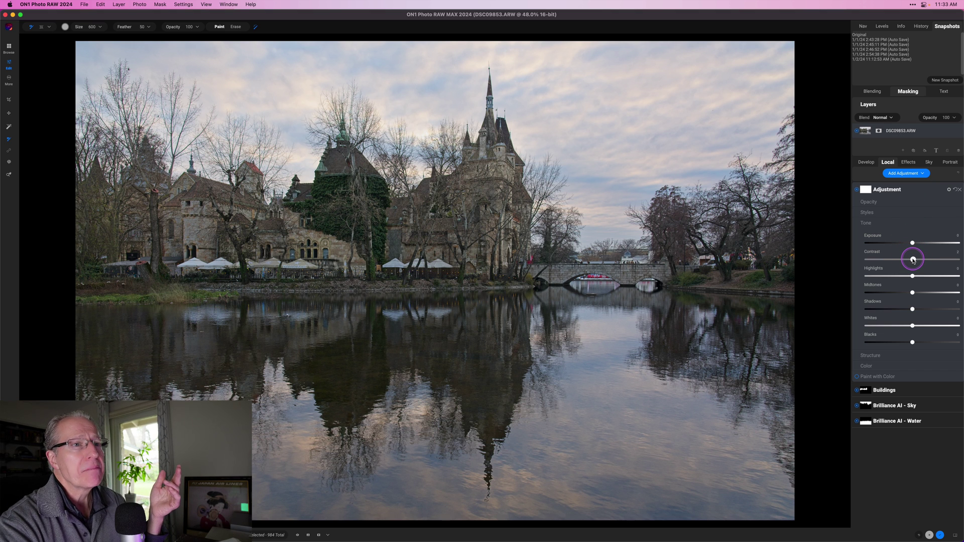
drag(913, 260, 914, 309)
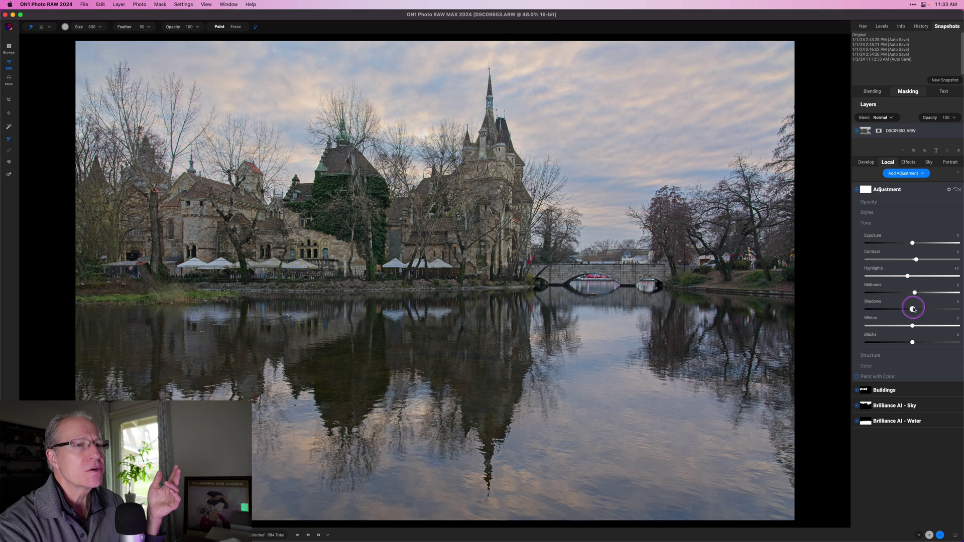
- Set the adjustment's saturation to about 7 and vibrance to about 12, and retune contrast to about 15, highlights to about -18 and midtones to about -2
click(882, 367)
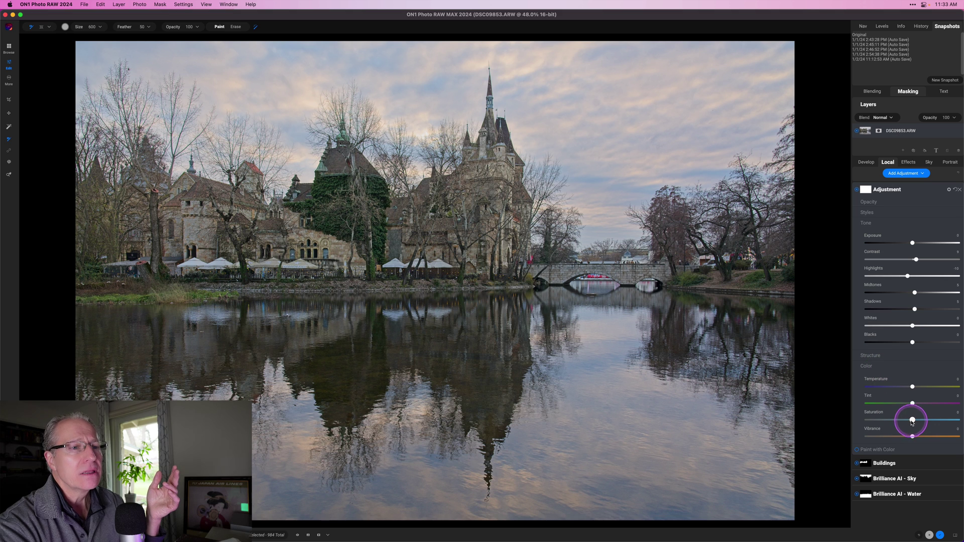
drag(912, 419, 918, 436)
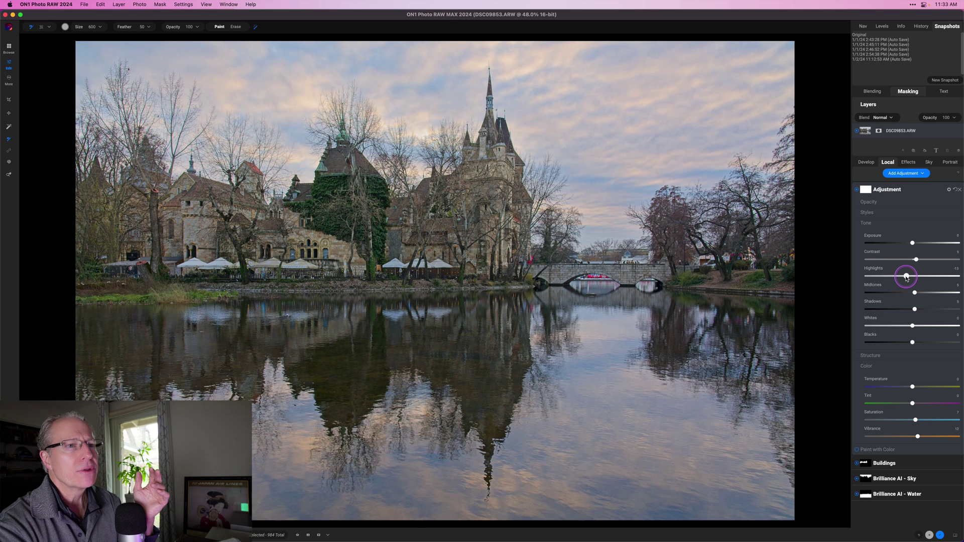
drag(908, 276, 919, 260)
click(917, 260)
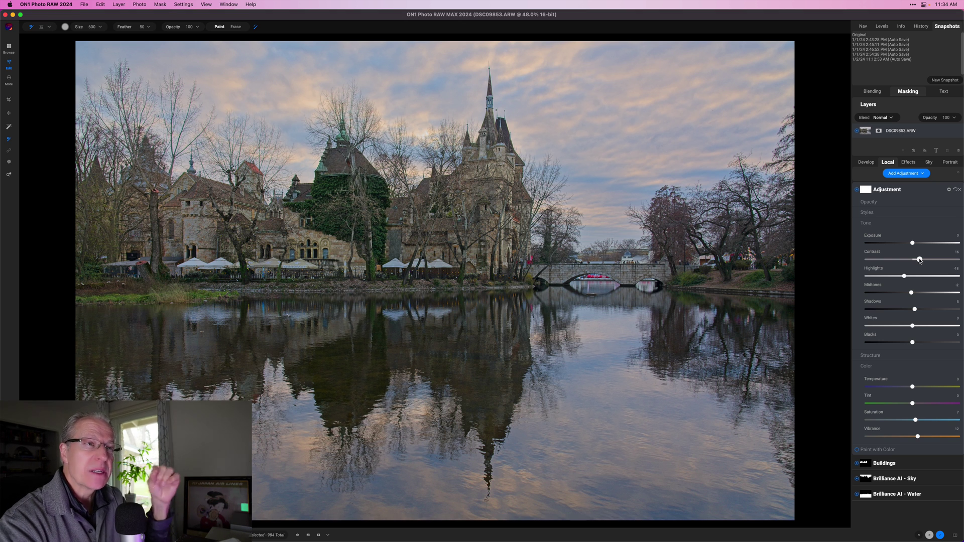
click(919, 223)
drag(920, 222, 904, 191)
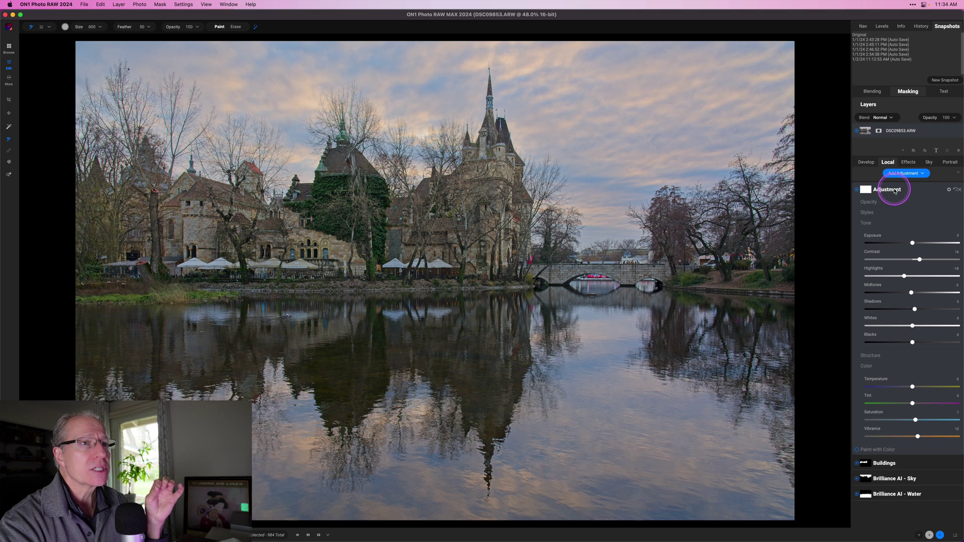
- Rename the new full-photo adjustment to Global and collapse its settings in the local adjustments list
click(894, 191)
click(893, 190)
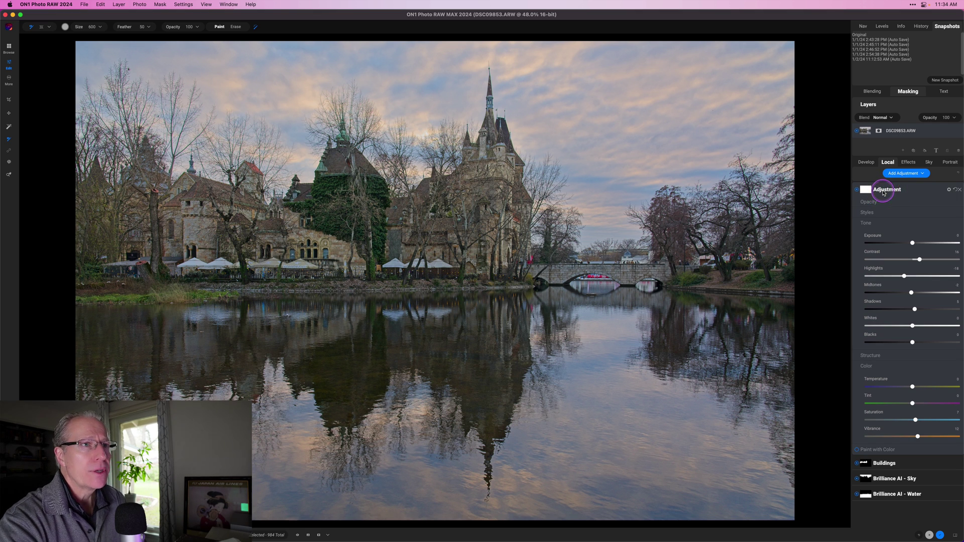
double_click(883, 191)
text(Global)
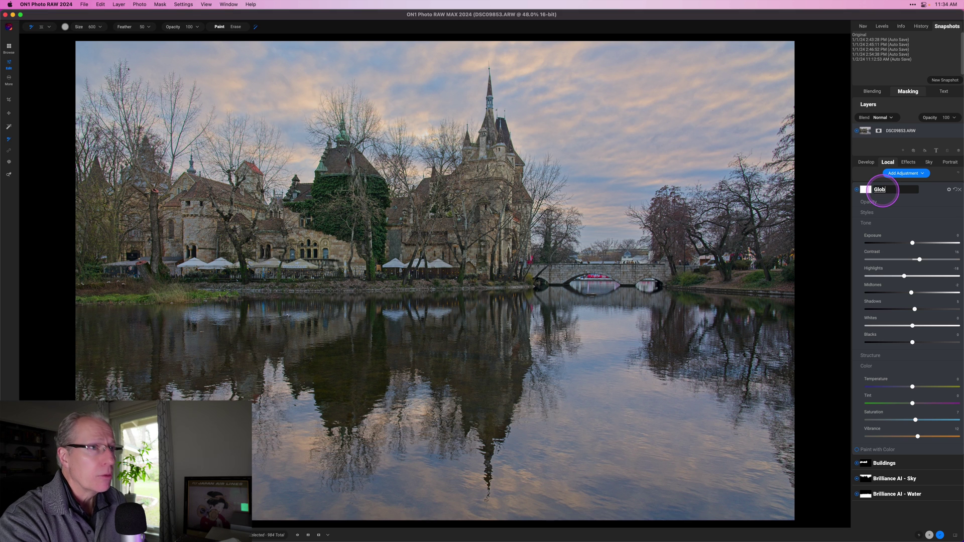
key(Return)
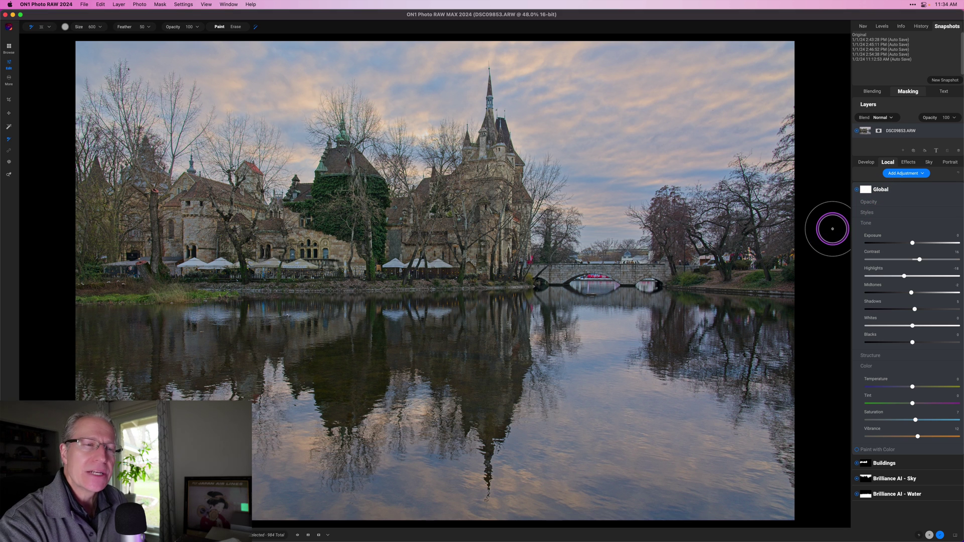
click(899, 189)
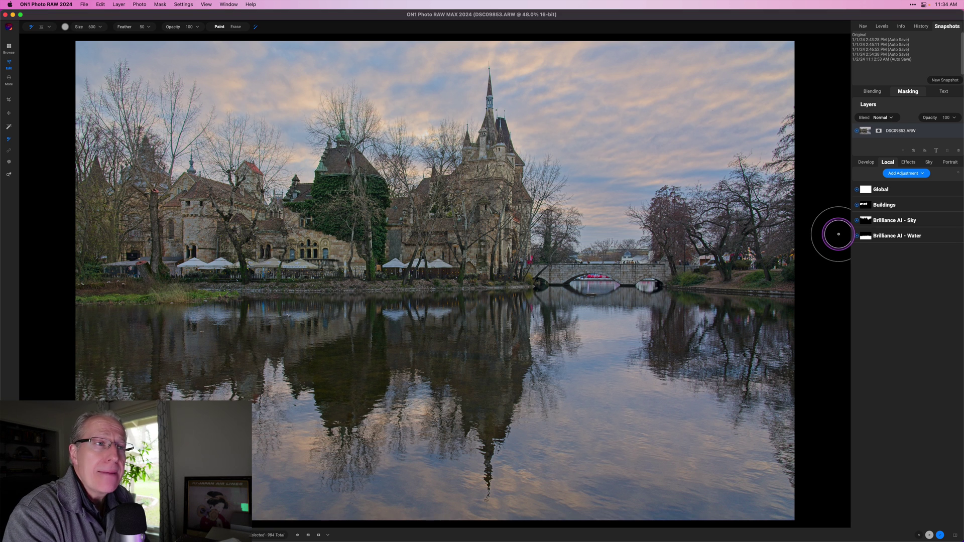
- Compare the photo with the Global adjustment turned off and on, leaving the adjustment enabled
click(887, 236)
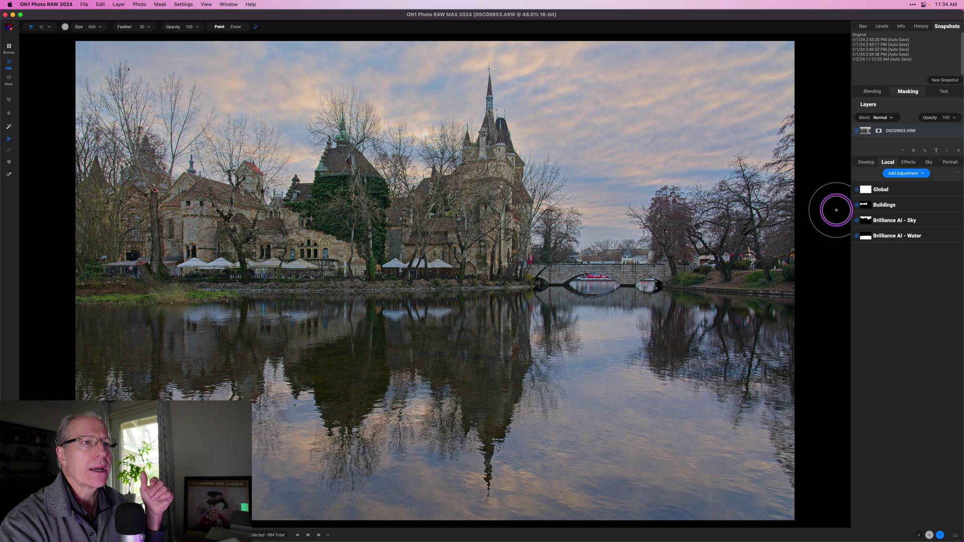
click(857, 191)
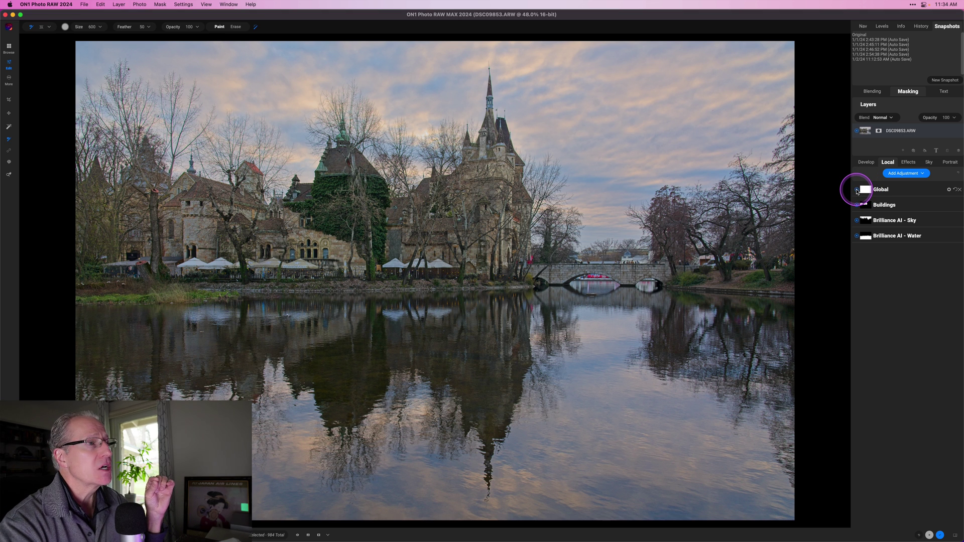
click(857, 191)
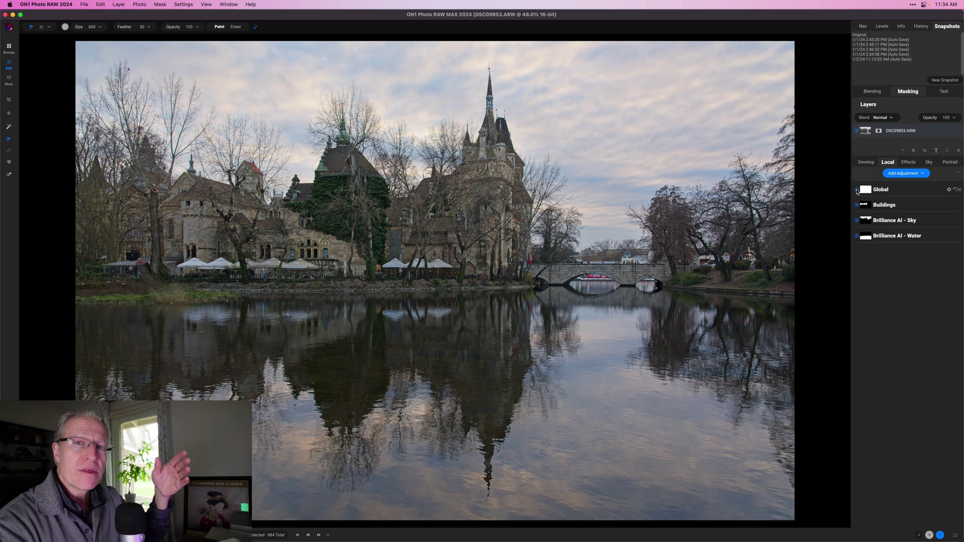
click(887, 209)
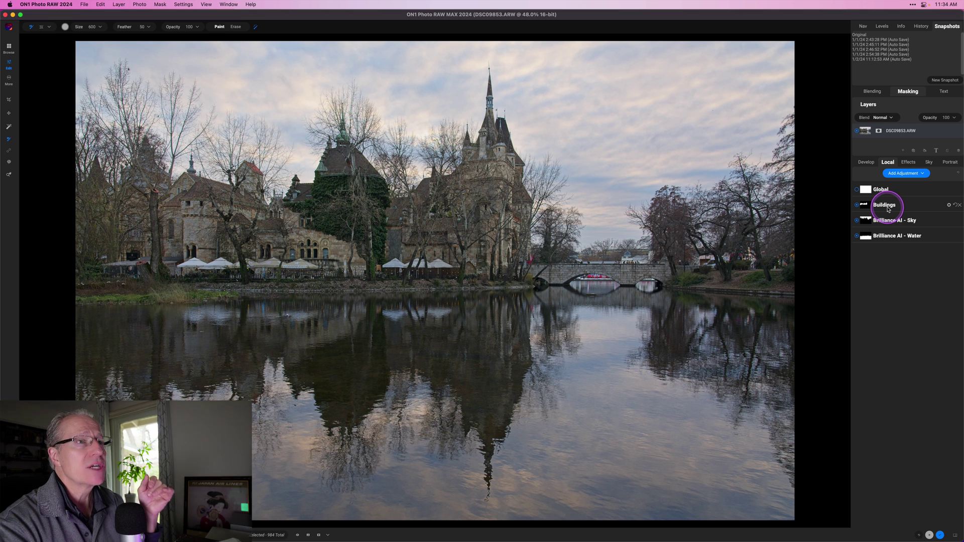
click(857, 190)
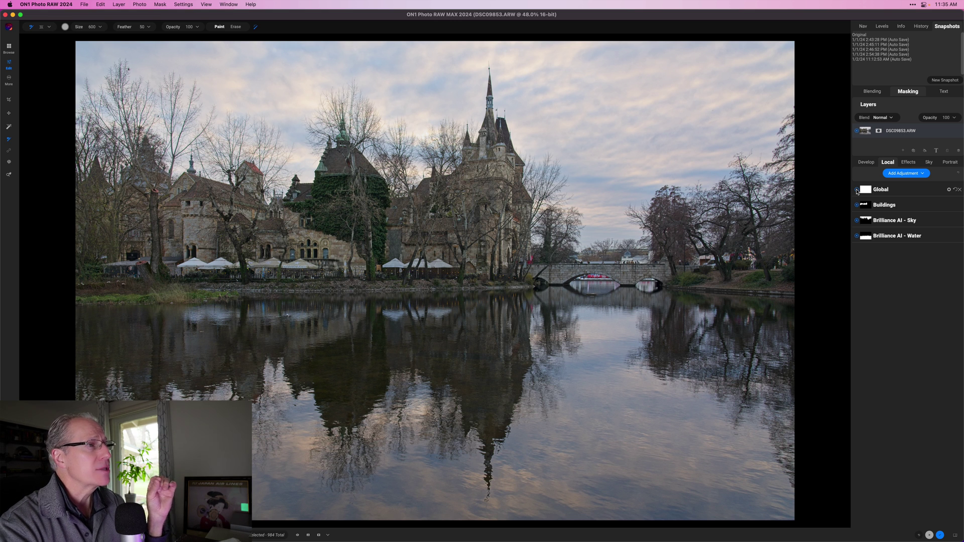
click(856, 190)
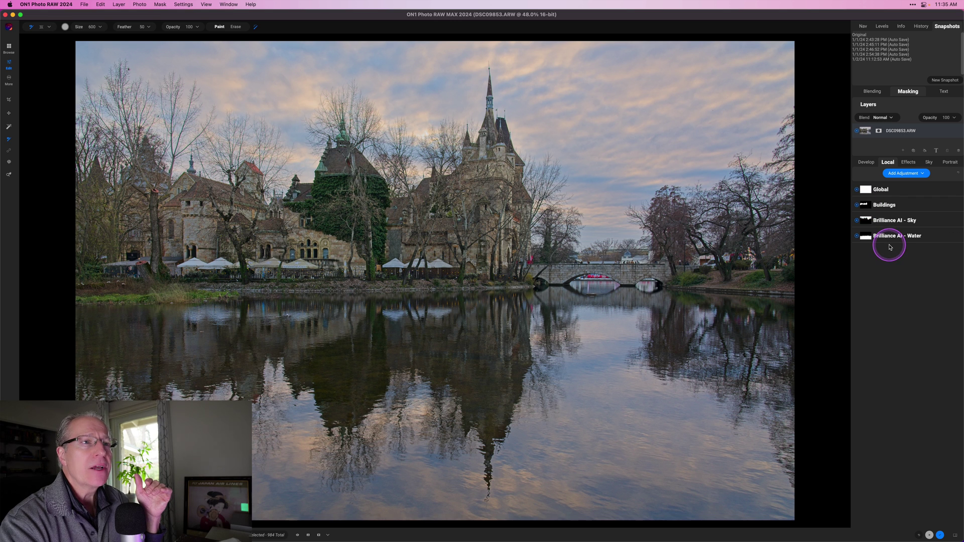
click(876, 207)
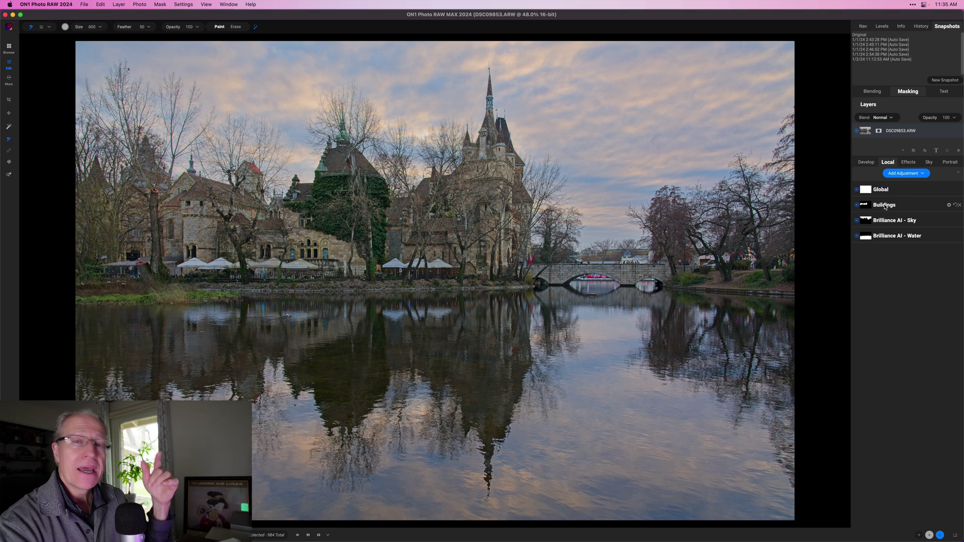
- Compare the edited photo with the unedited original by switching the preview off and back on
click(907, 163)
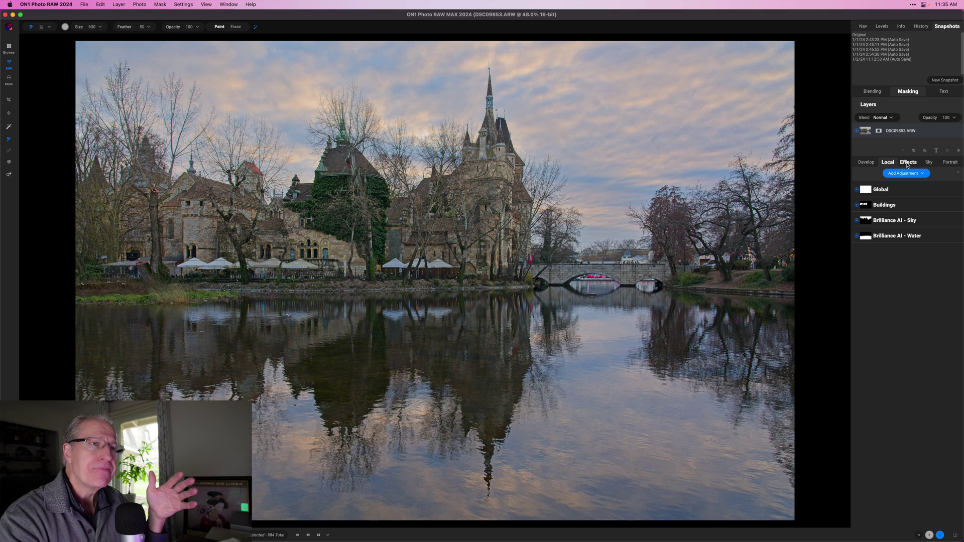
key(backslash)
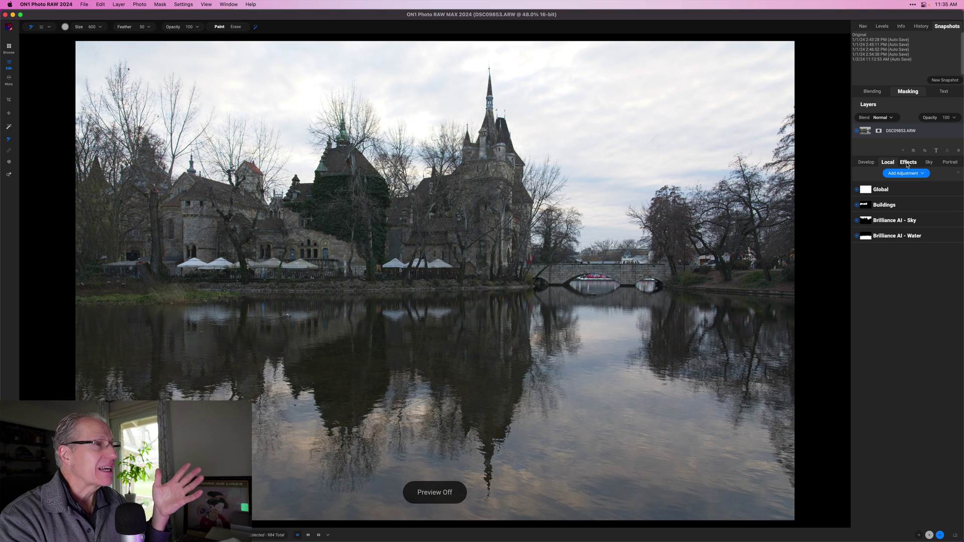
key(backslash)
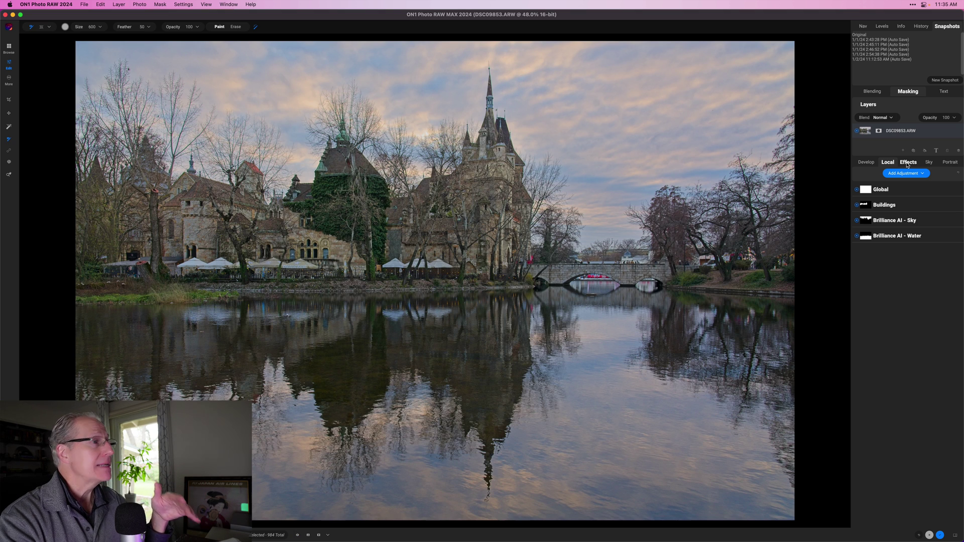